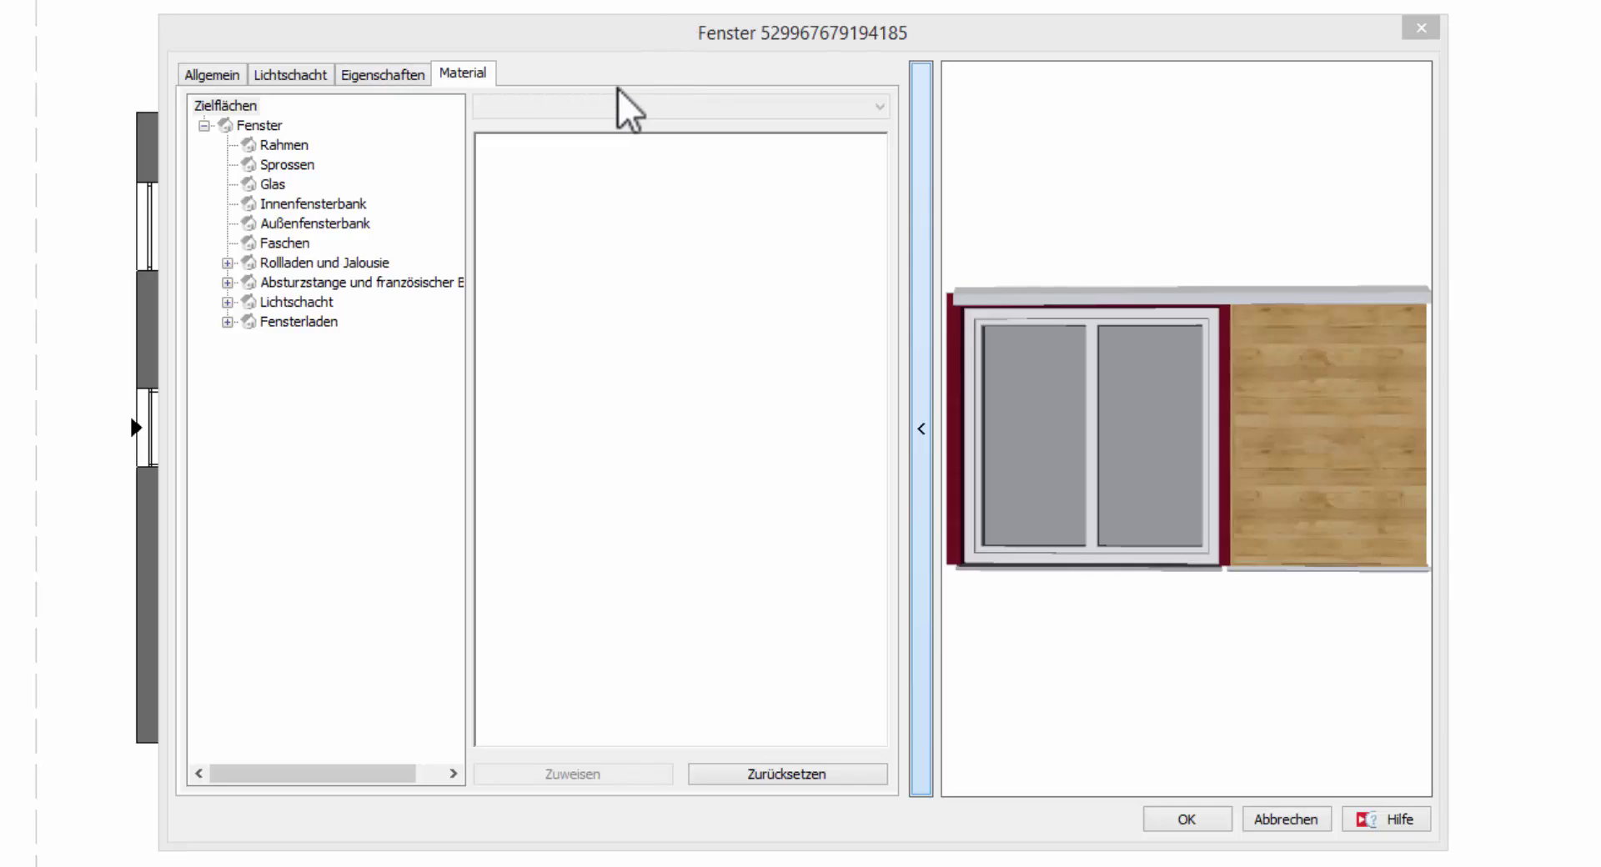
Review the frame, glass and sill materials, then give the Faschen Glattputz safran.
left_click(617, 71)
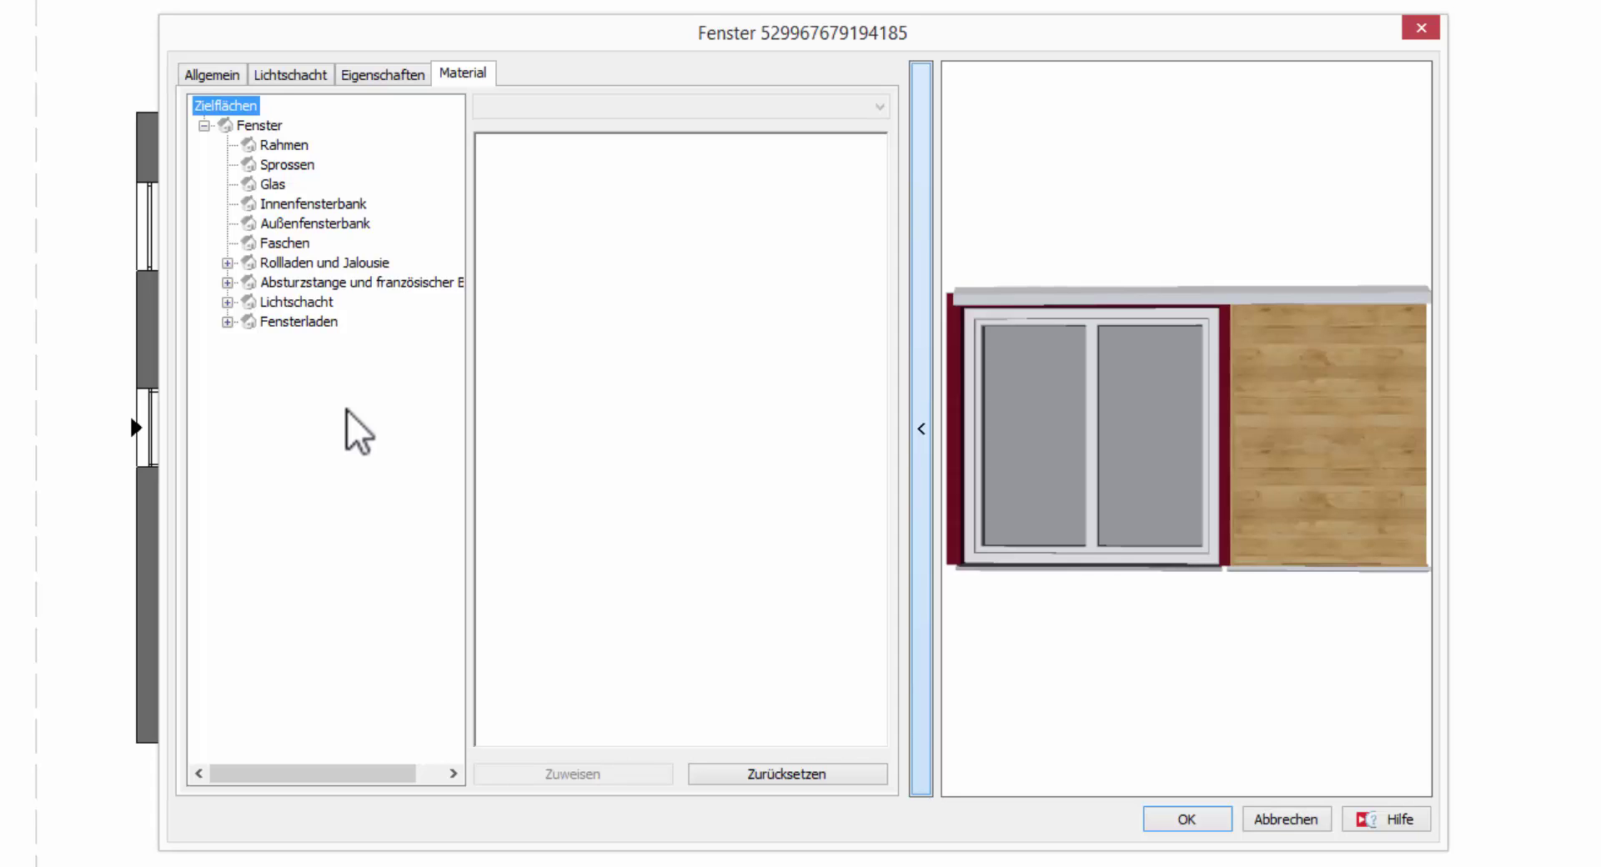
left_click(277, 147)
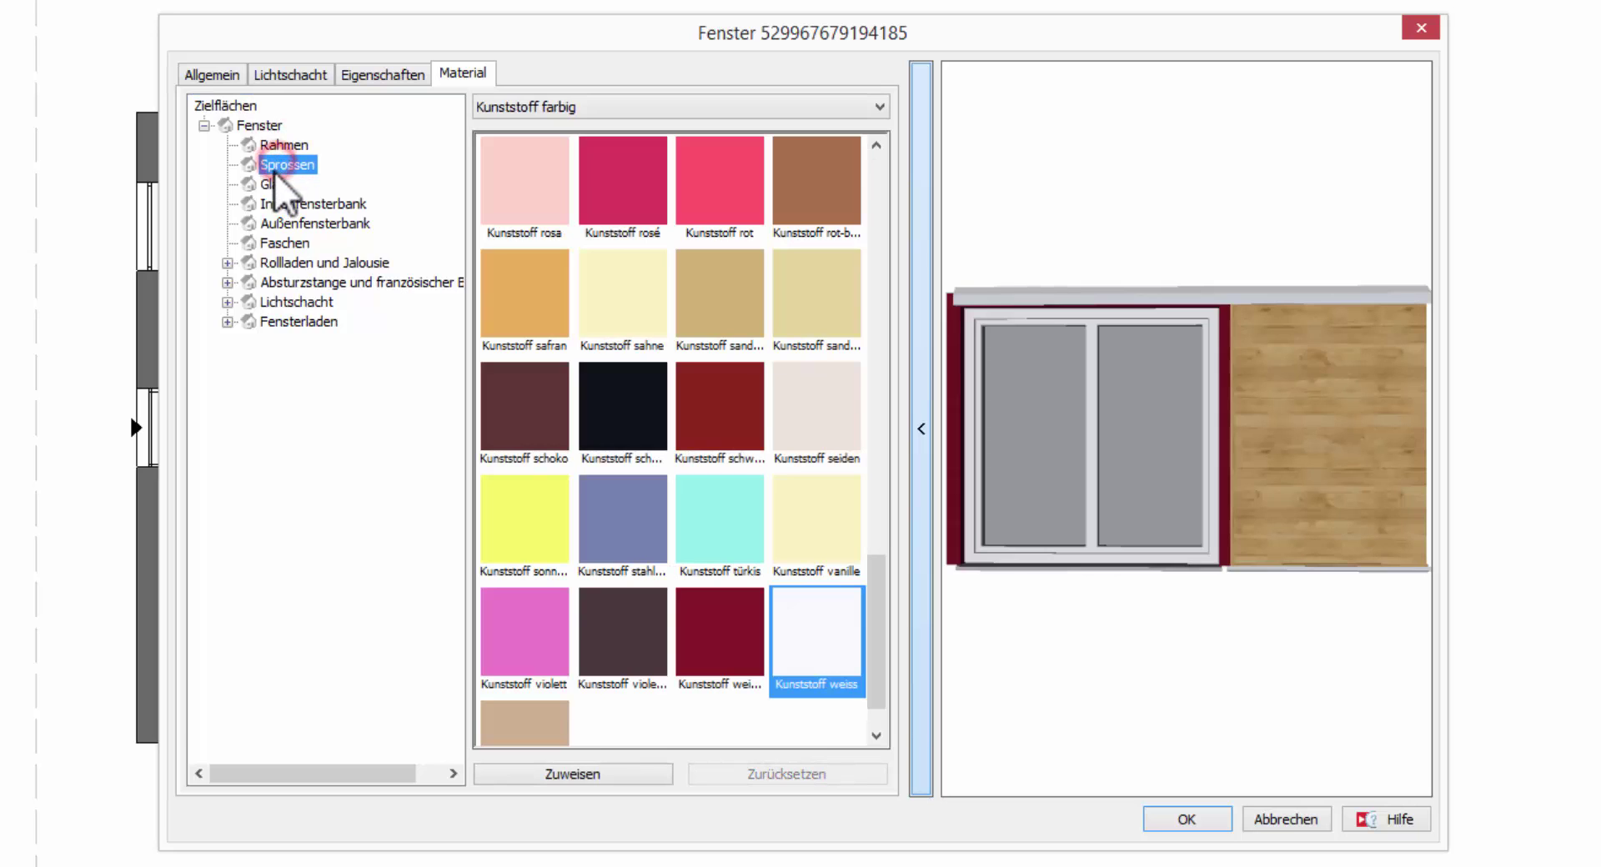
left_click(269, 185)
left_click(291, 204)
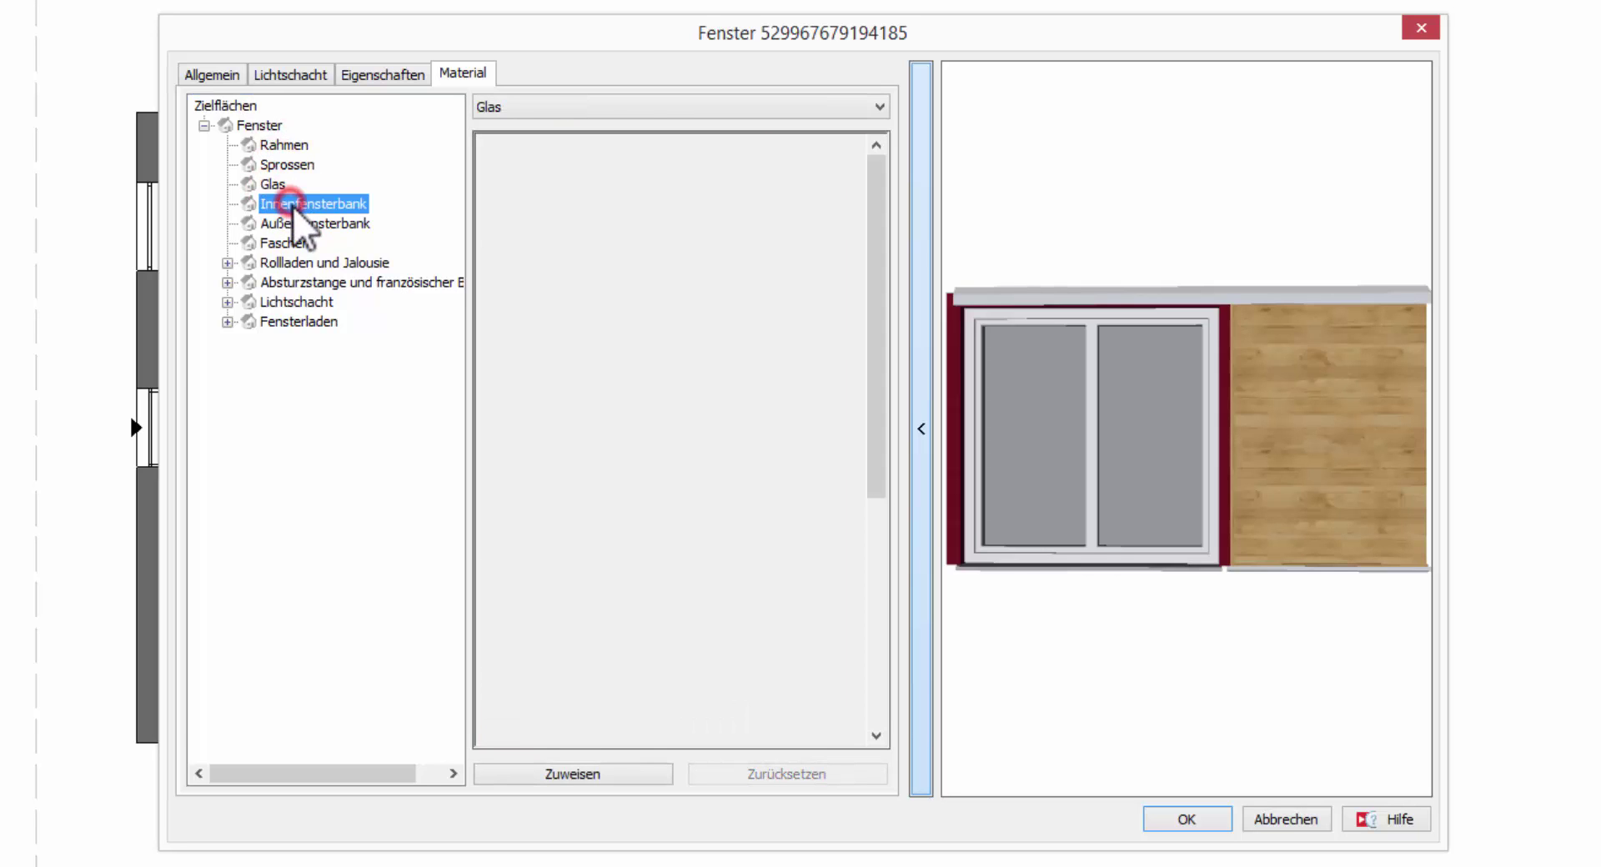
left_click(312, 225)
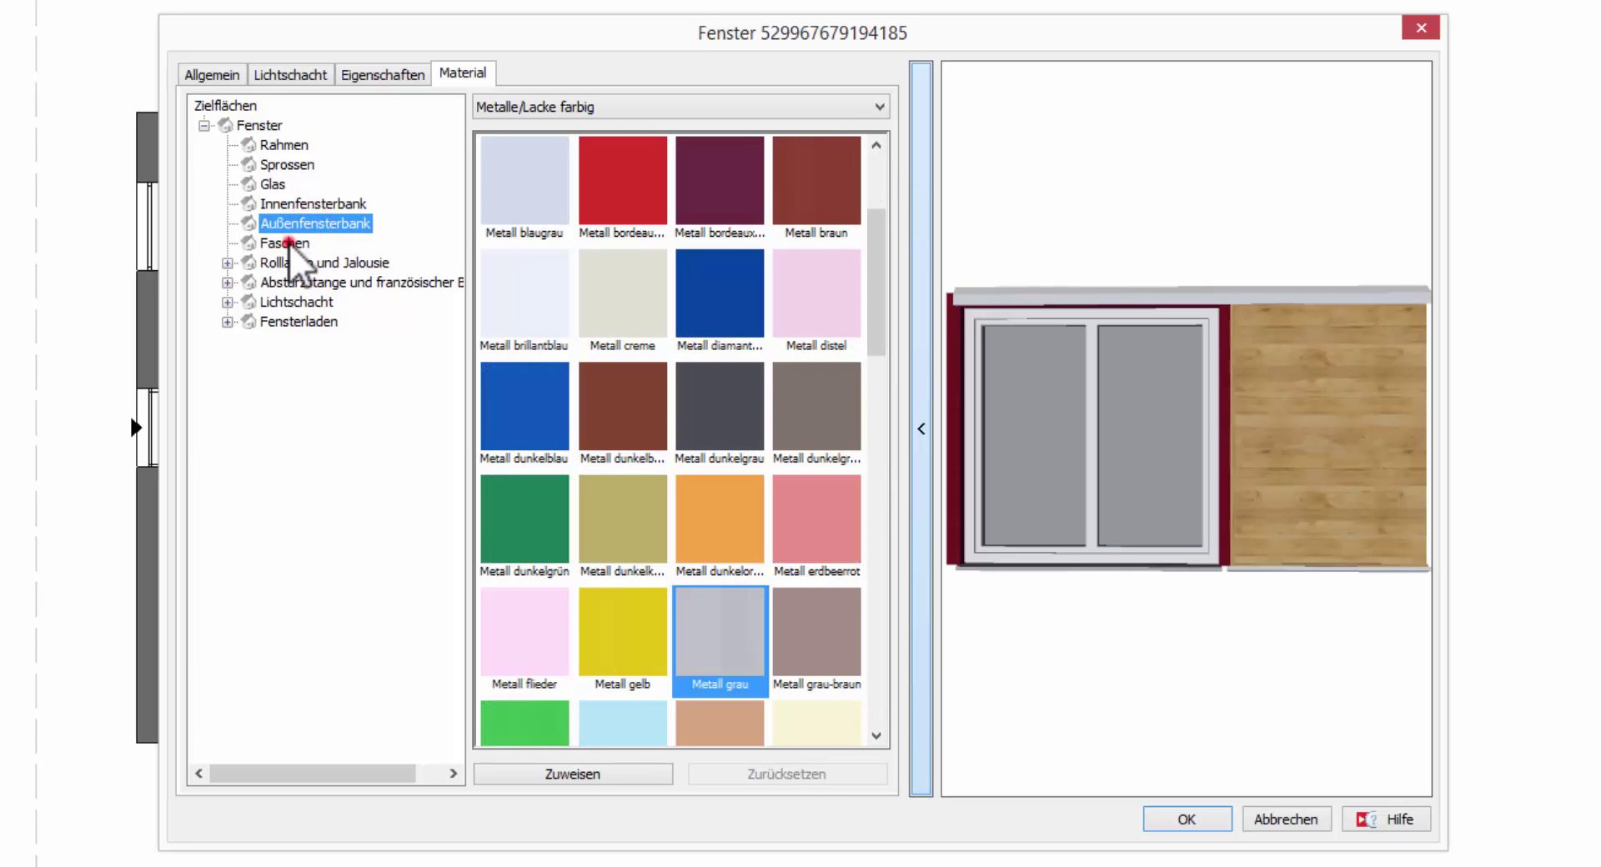
left_click(289, 242)
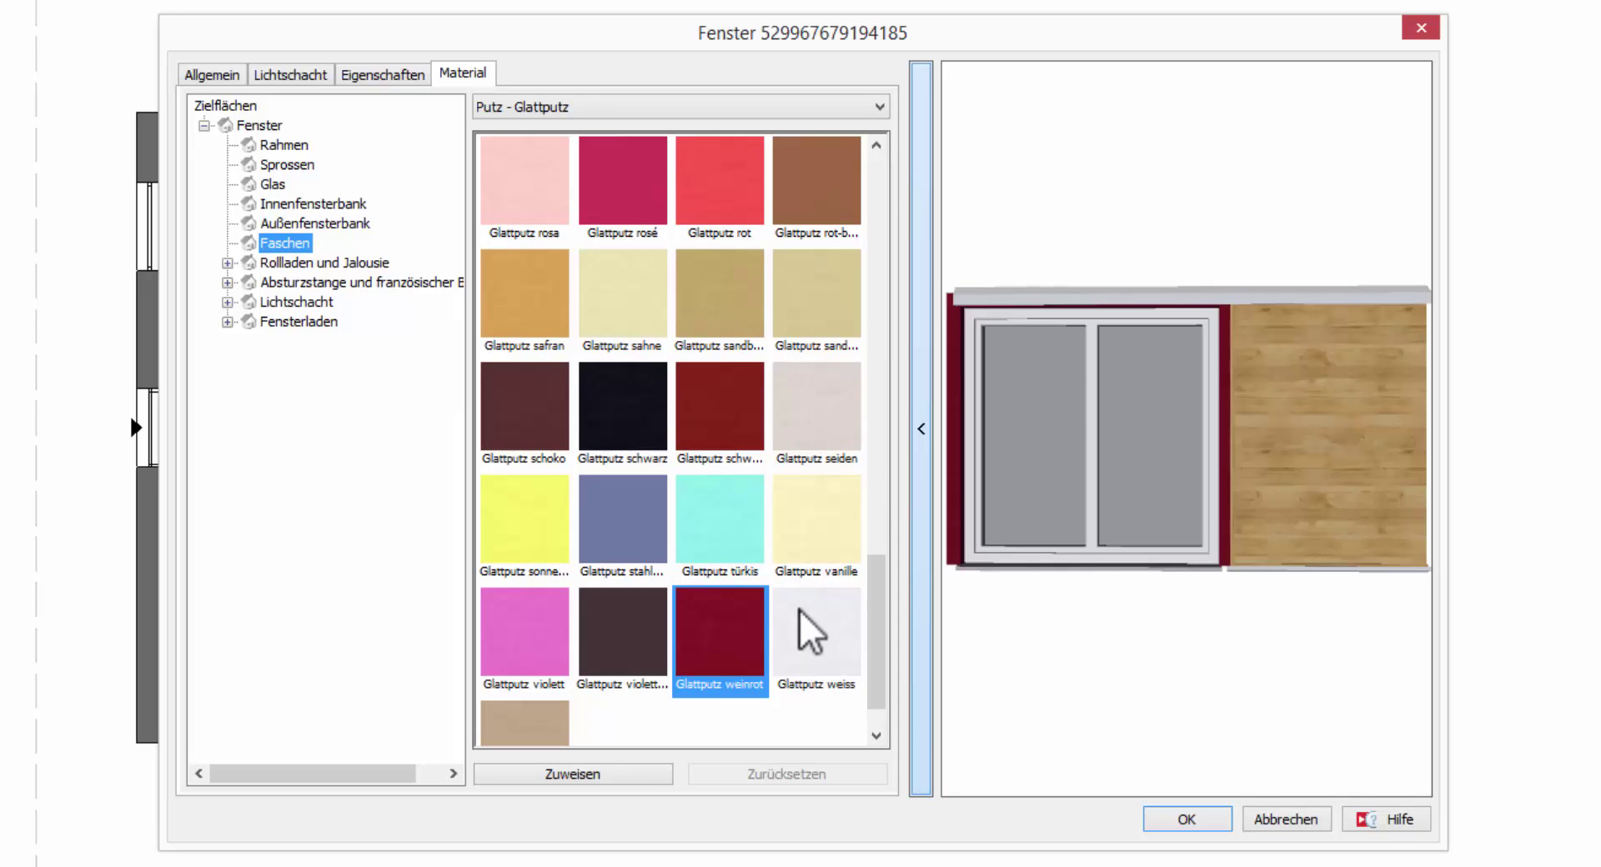
left_click(518, 293)
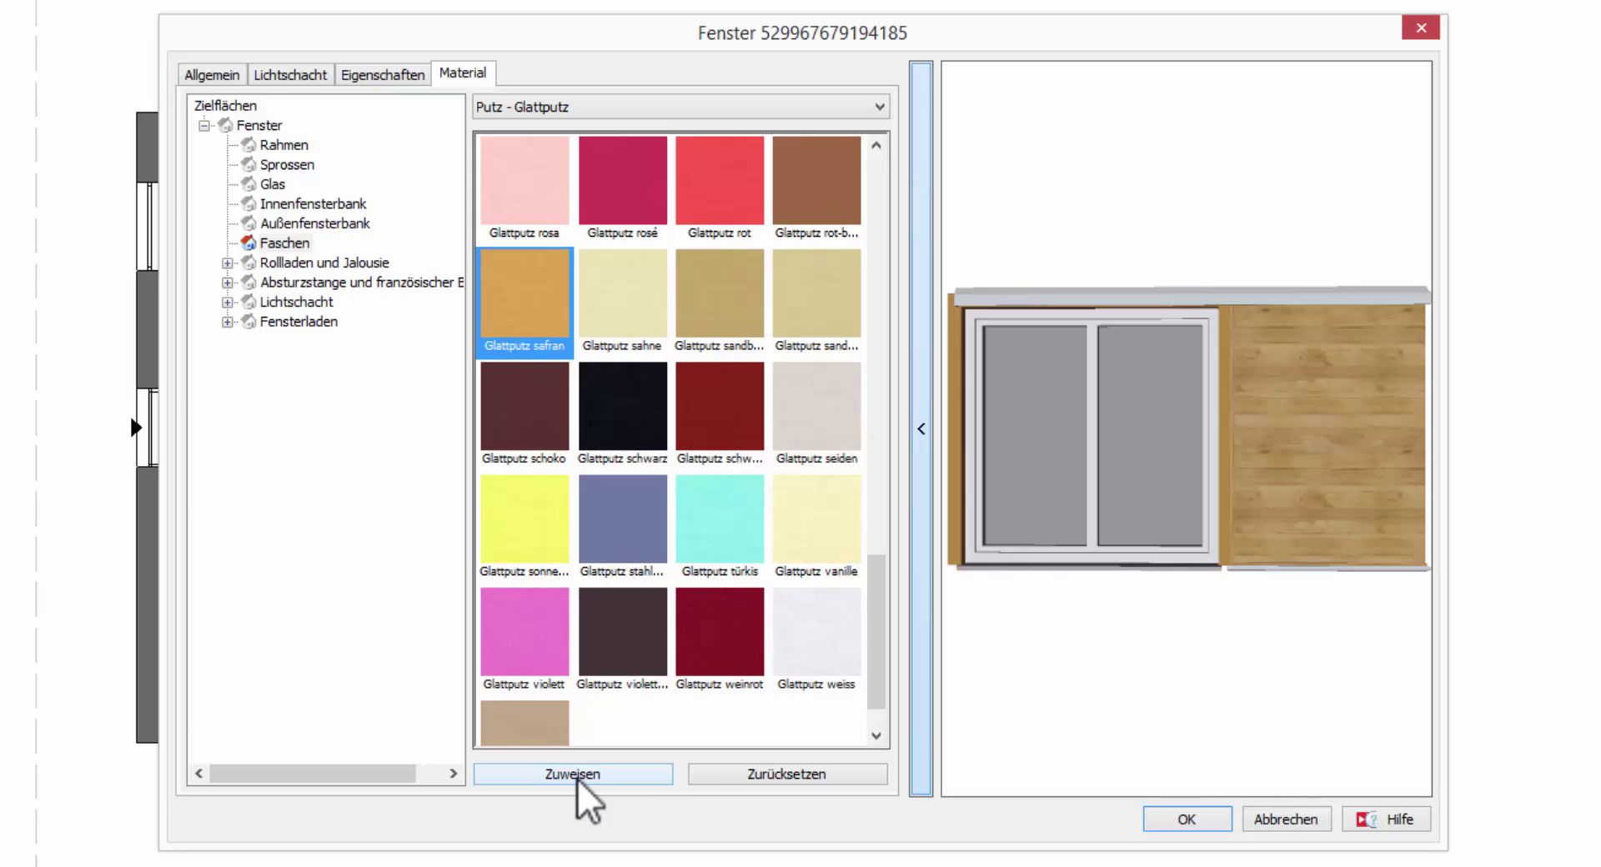
Try Glattputz safran on the Faschen again, then reset them to Glattputz weinrot.
left_click(279, 243)
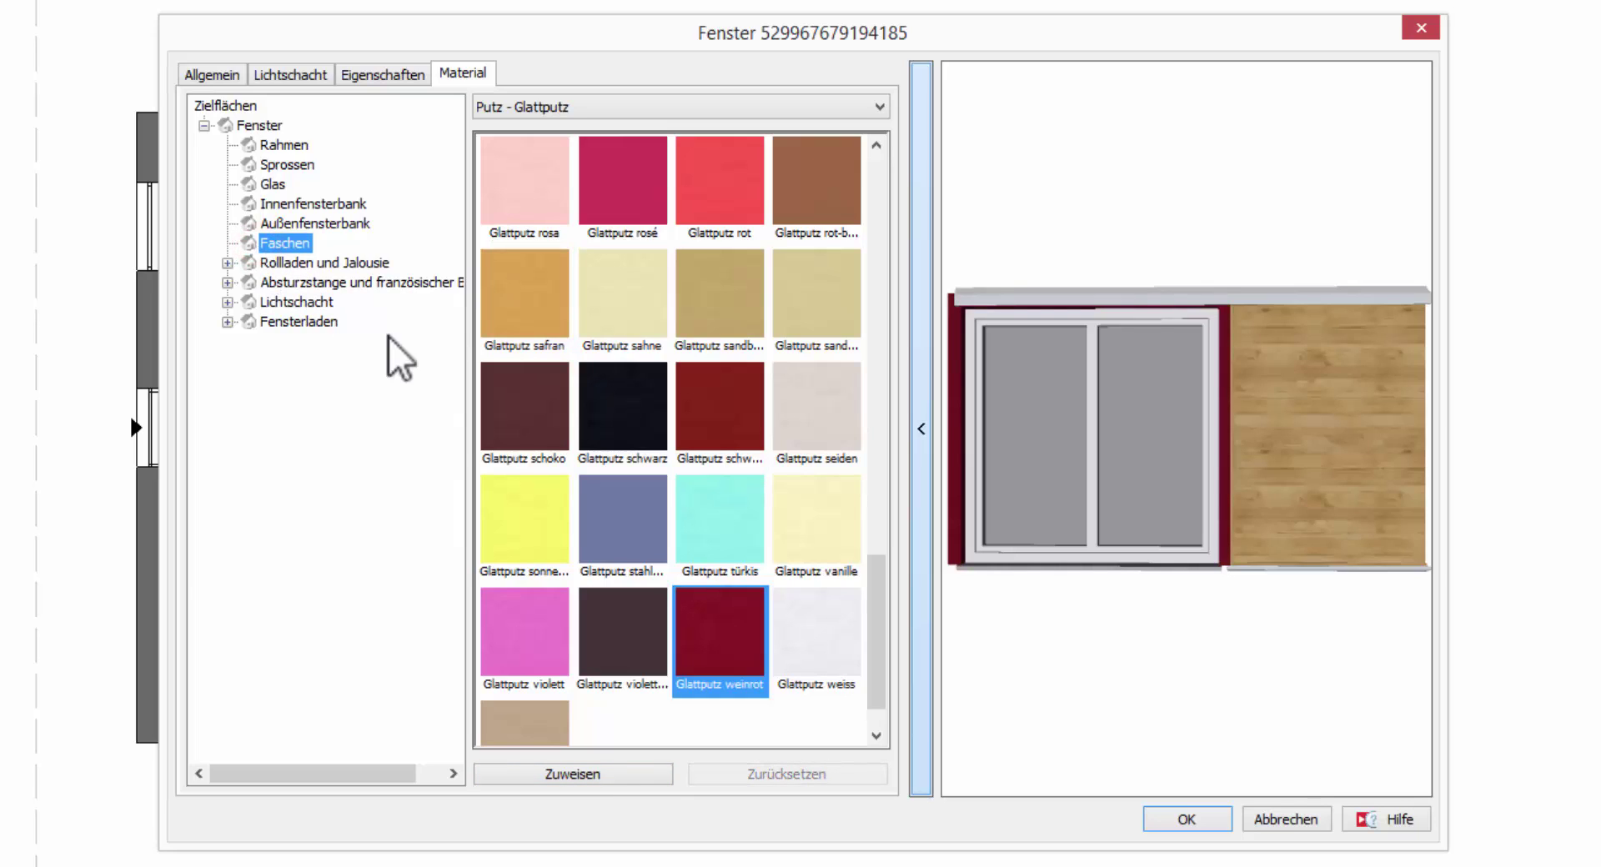
left_click(528, 309)
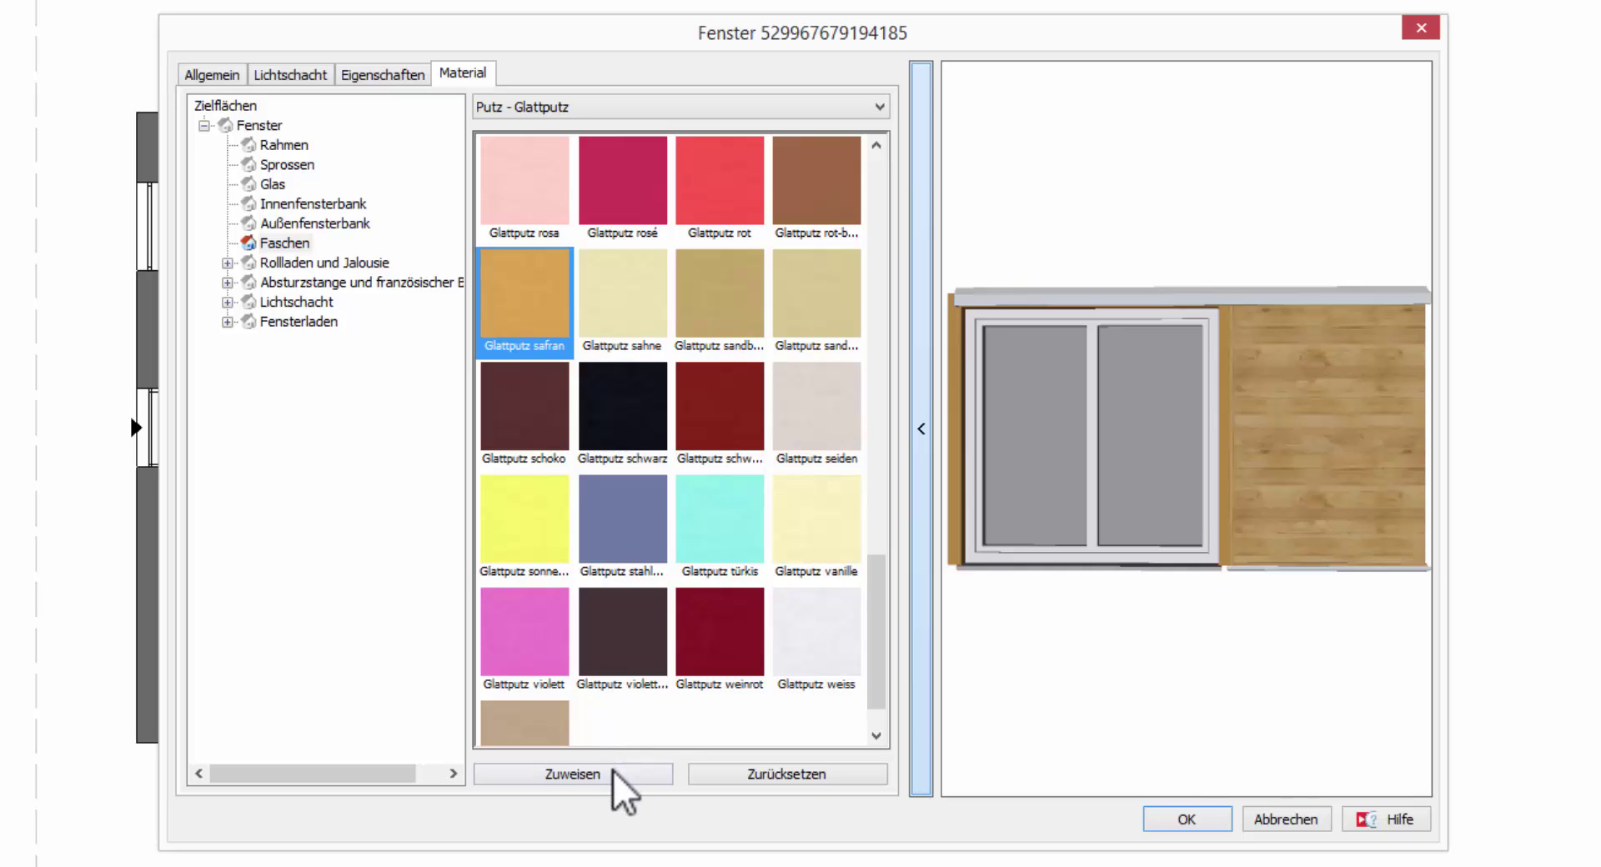
left_click(749, 775)
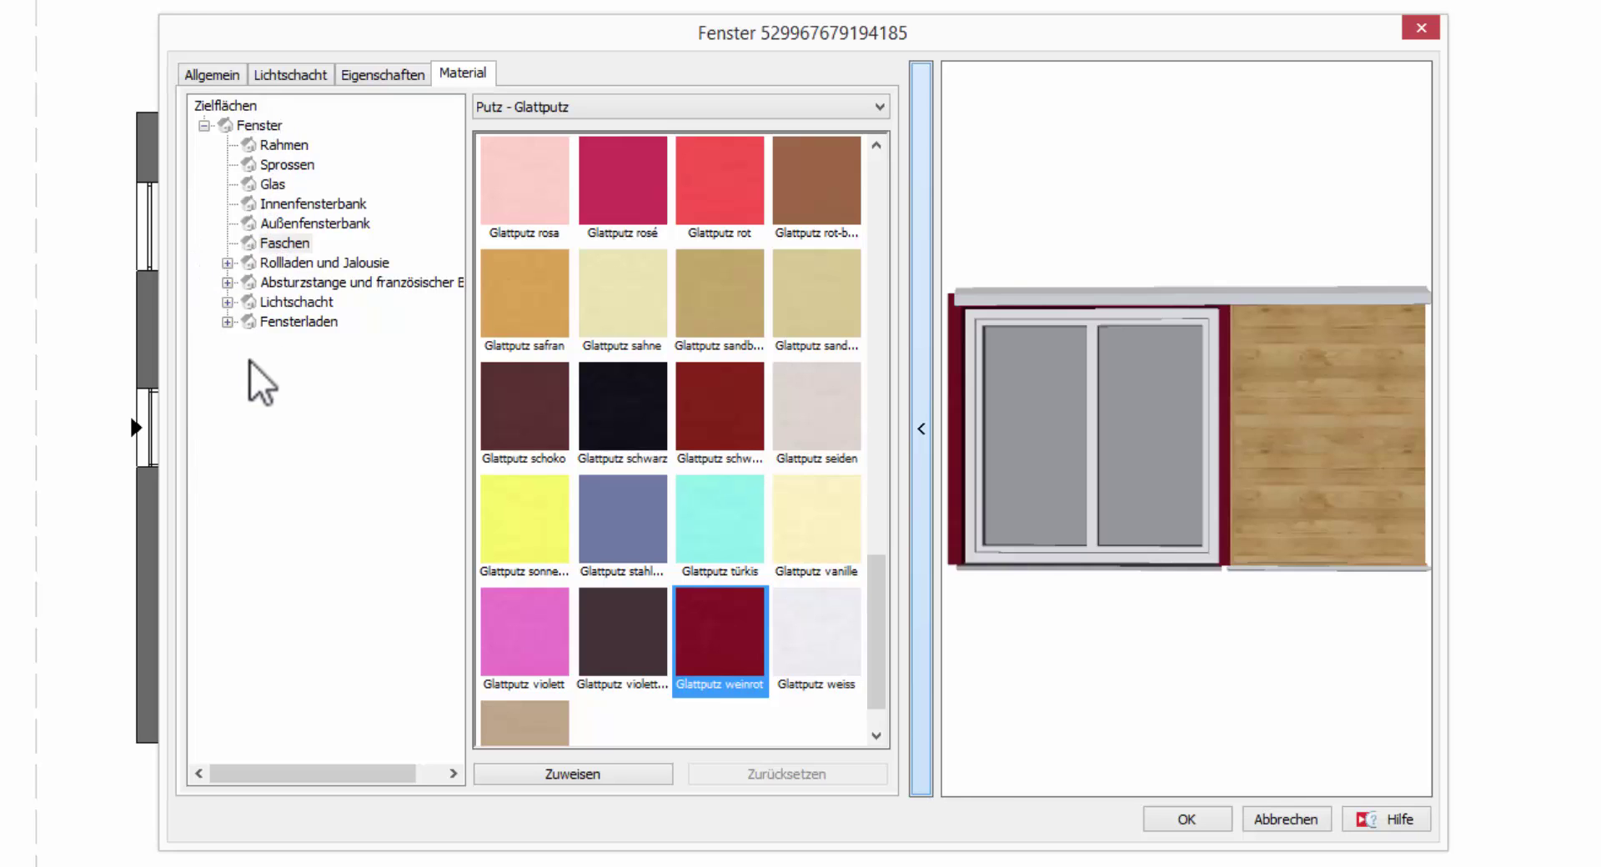
Expand the Rollladen und Jalousie, Absturzstange, Lichtschacht and Fensterladen groups in the surface tree.
left_click(225, 263)
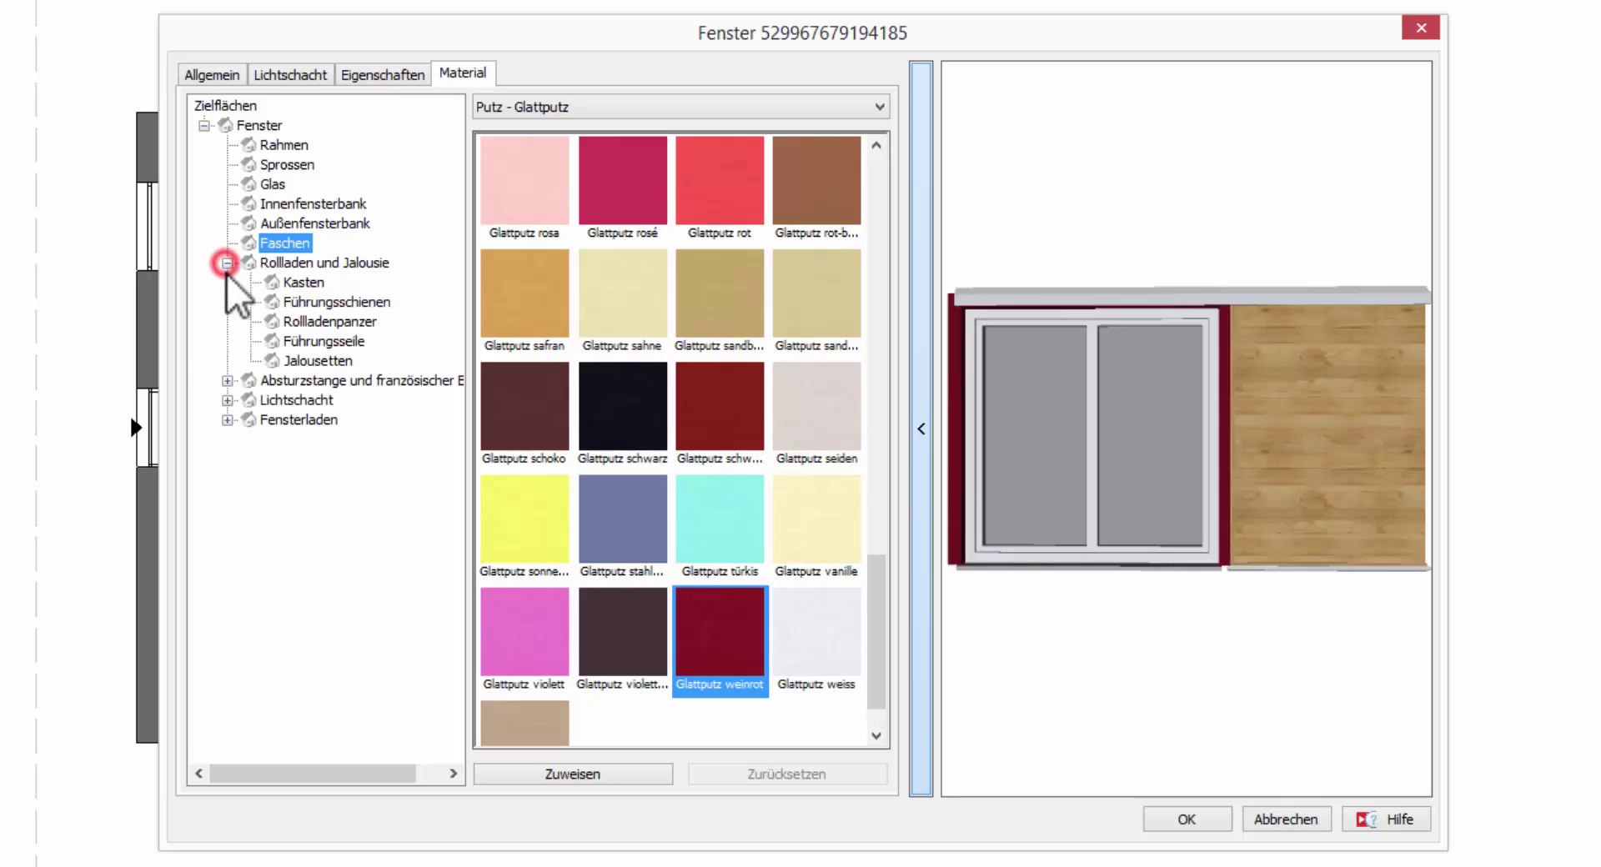
left_click(226, 380)
left_click(226, 497)
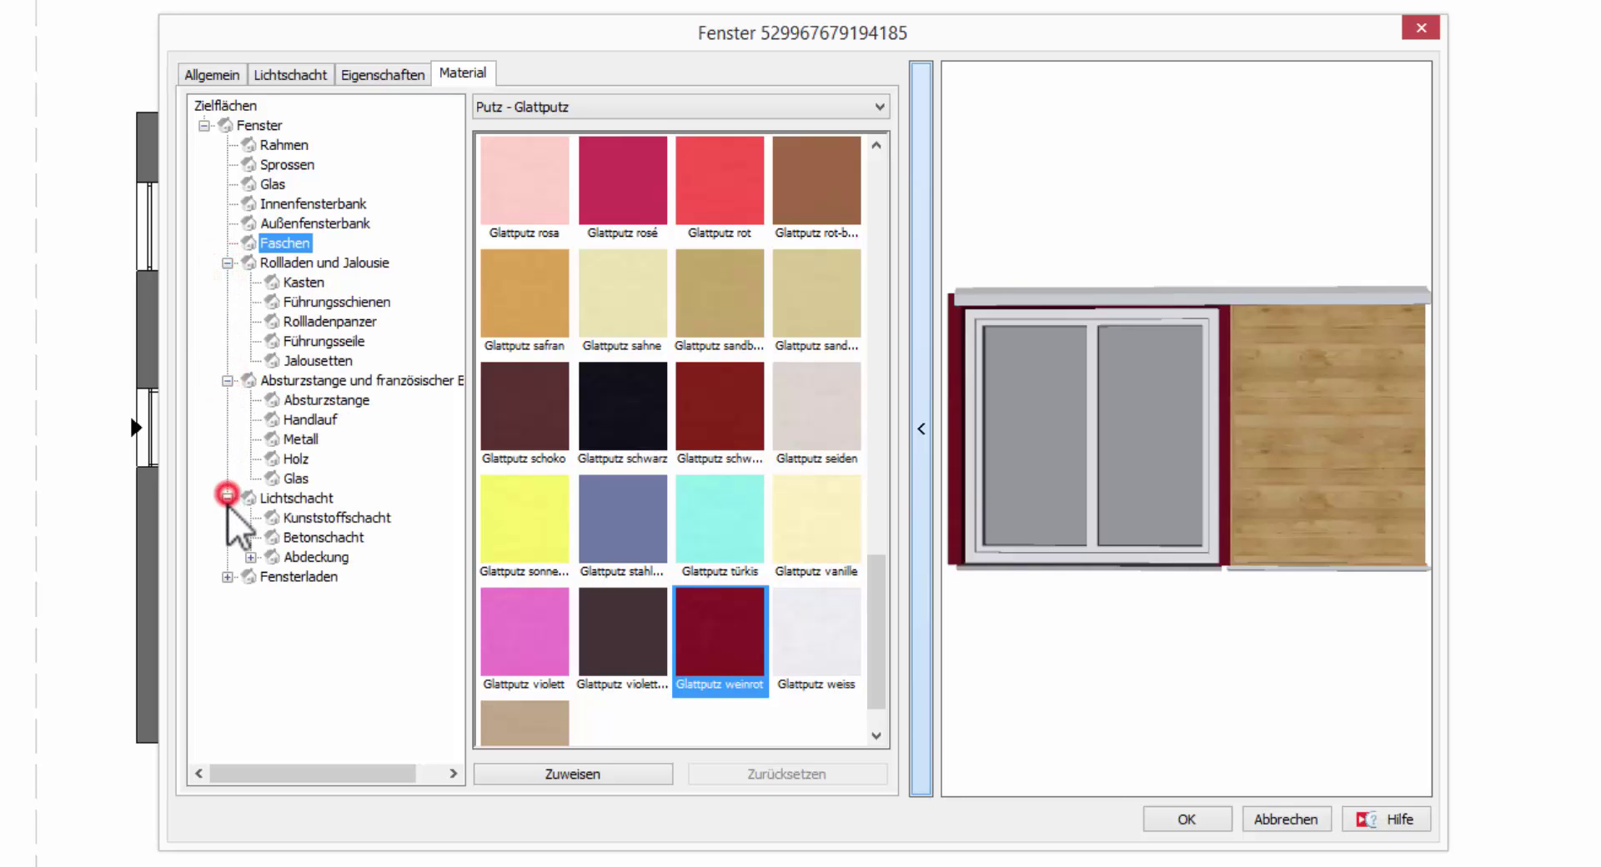
left_click(226, 576)
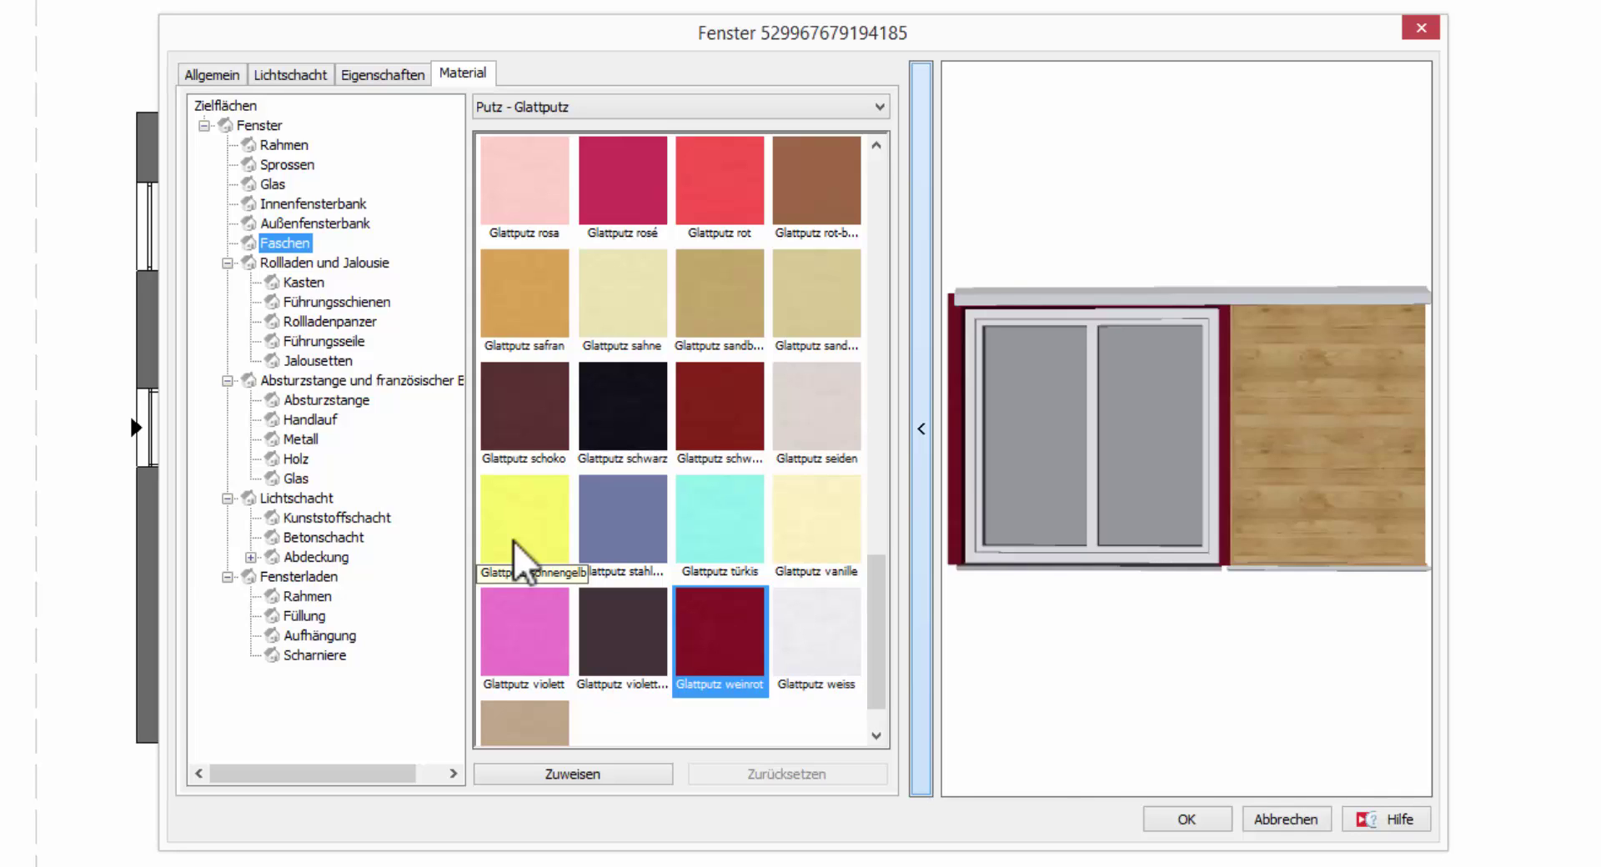
Set the Fensterladen frame and fill to Zink from the Metalle - allgemein category.
left_click(307, 596)
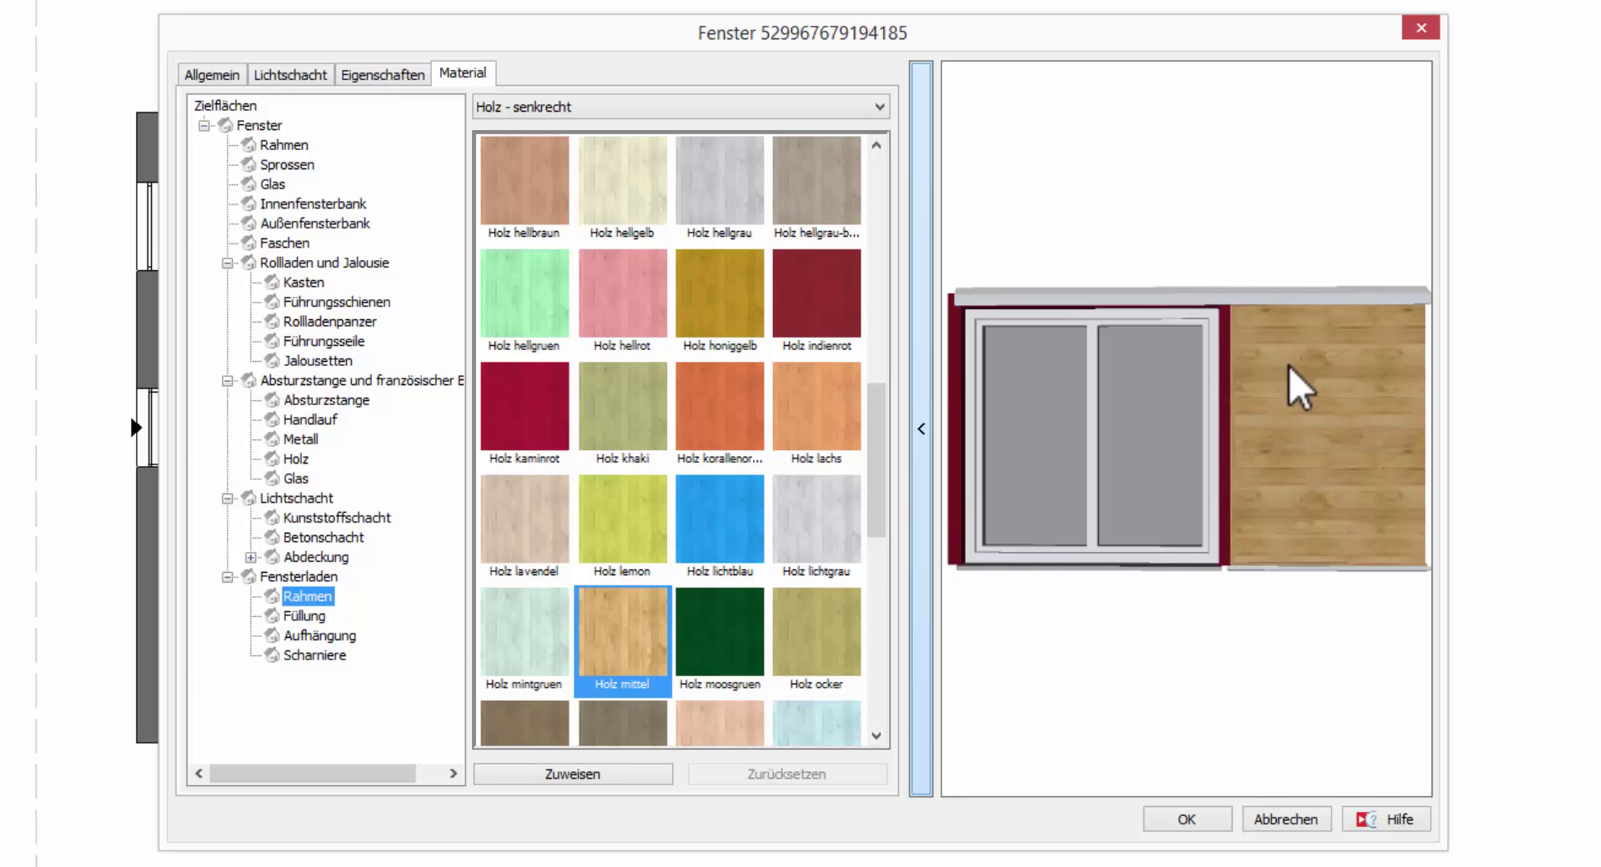
left_click(878, 109)
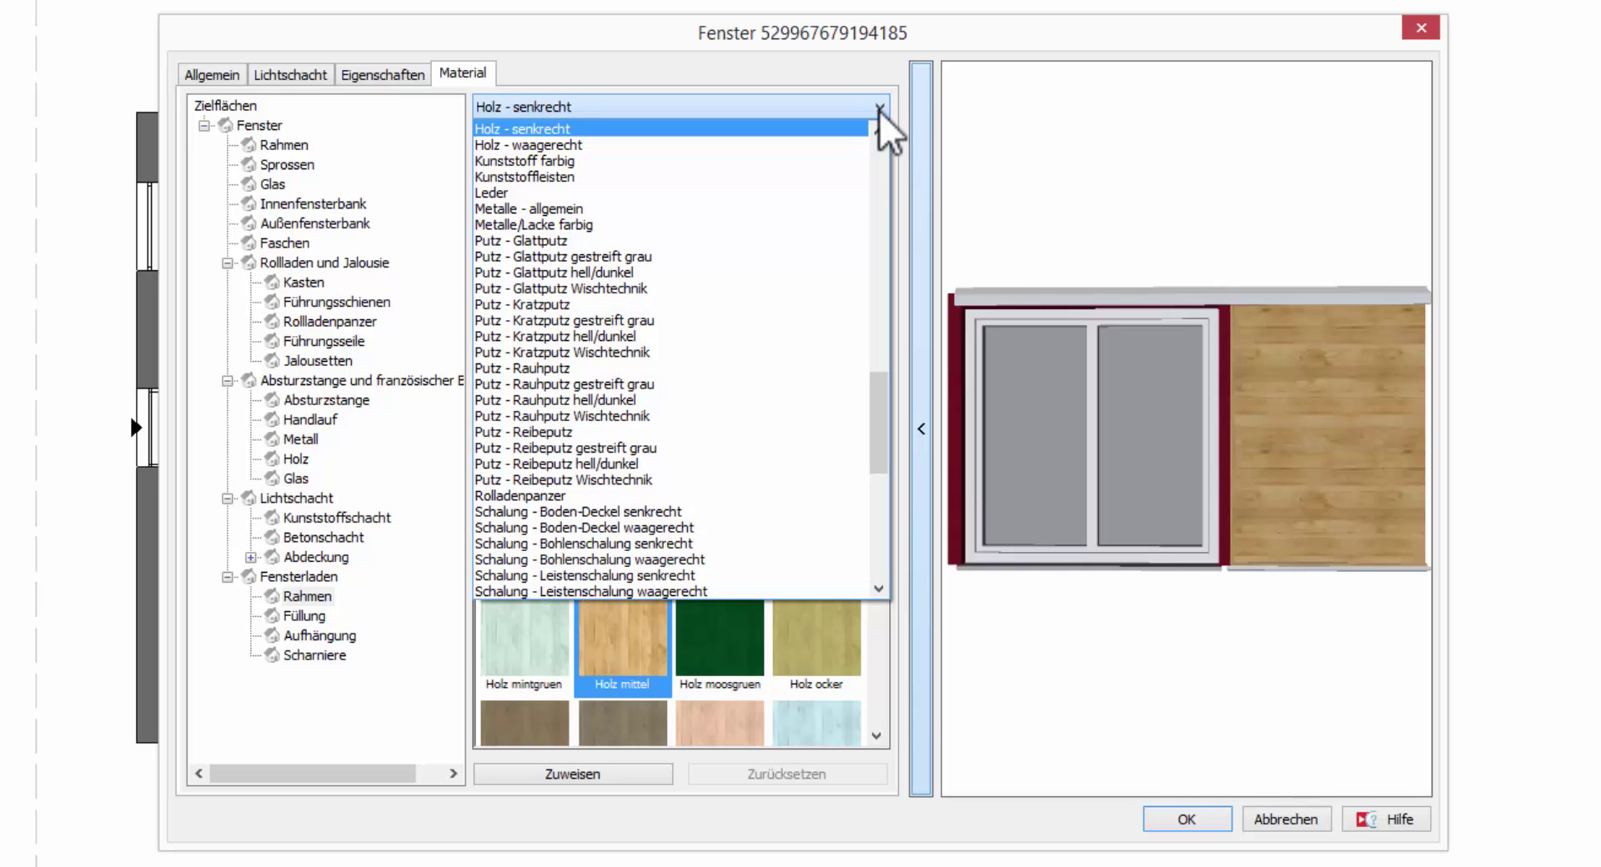
key("m")
key("Return")
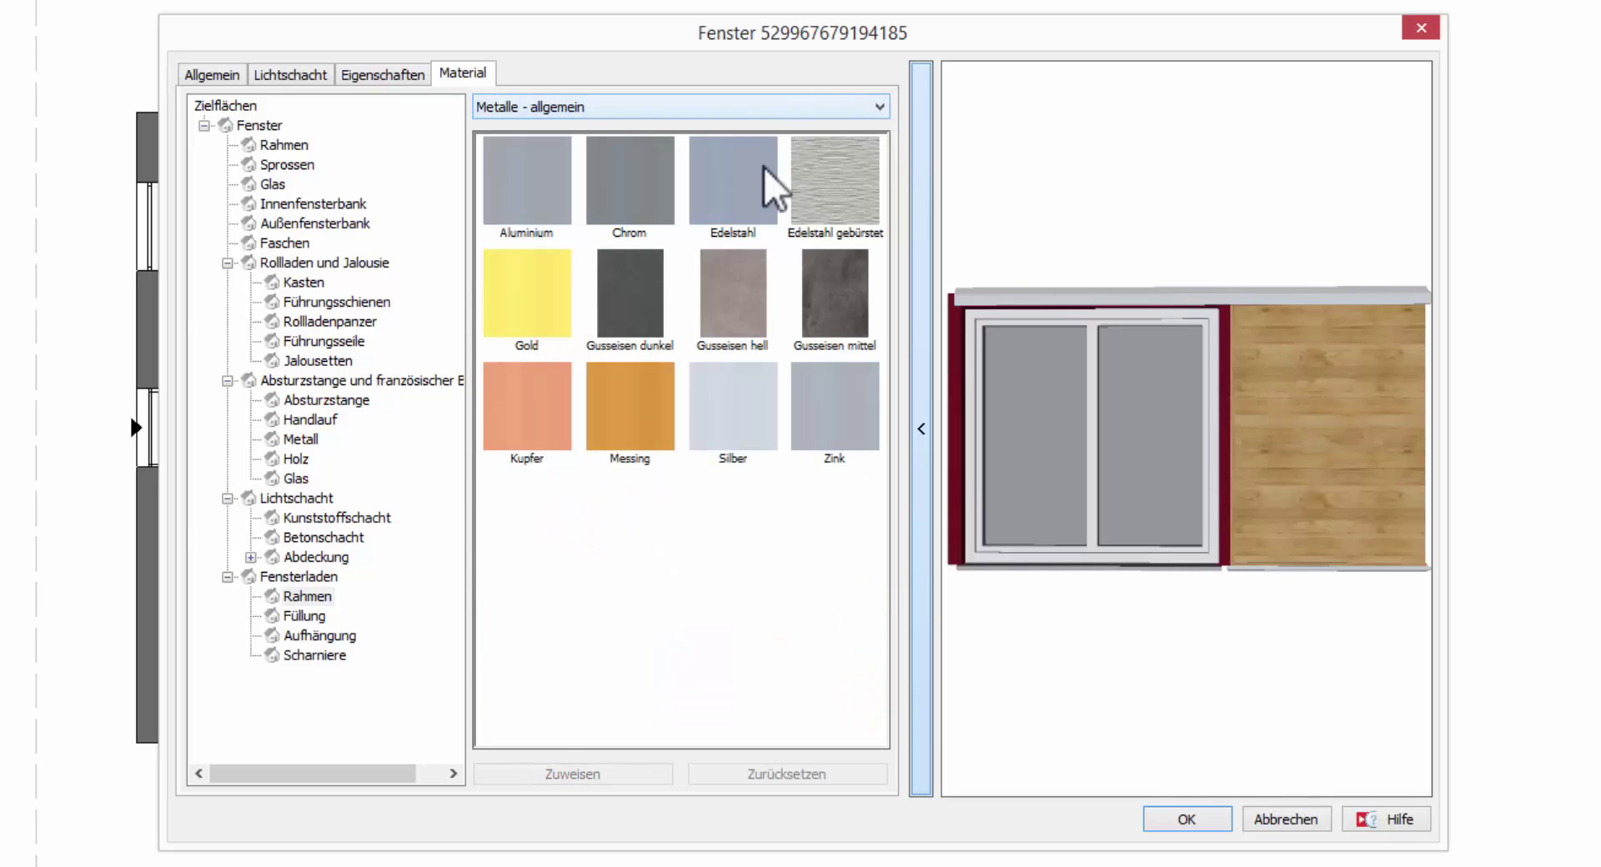
left_click(850, 407)
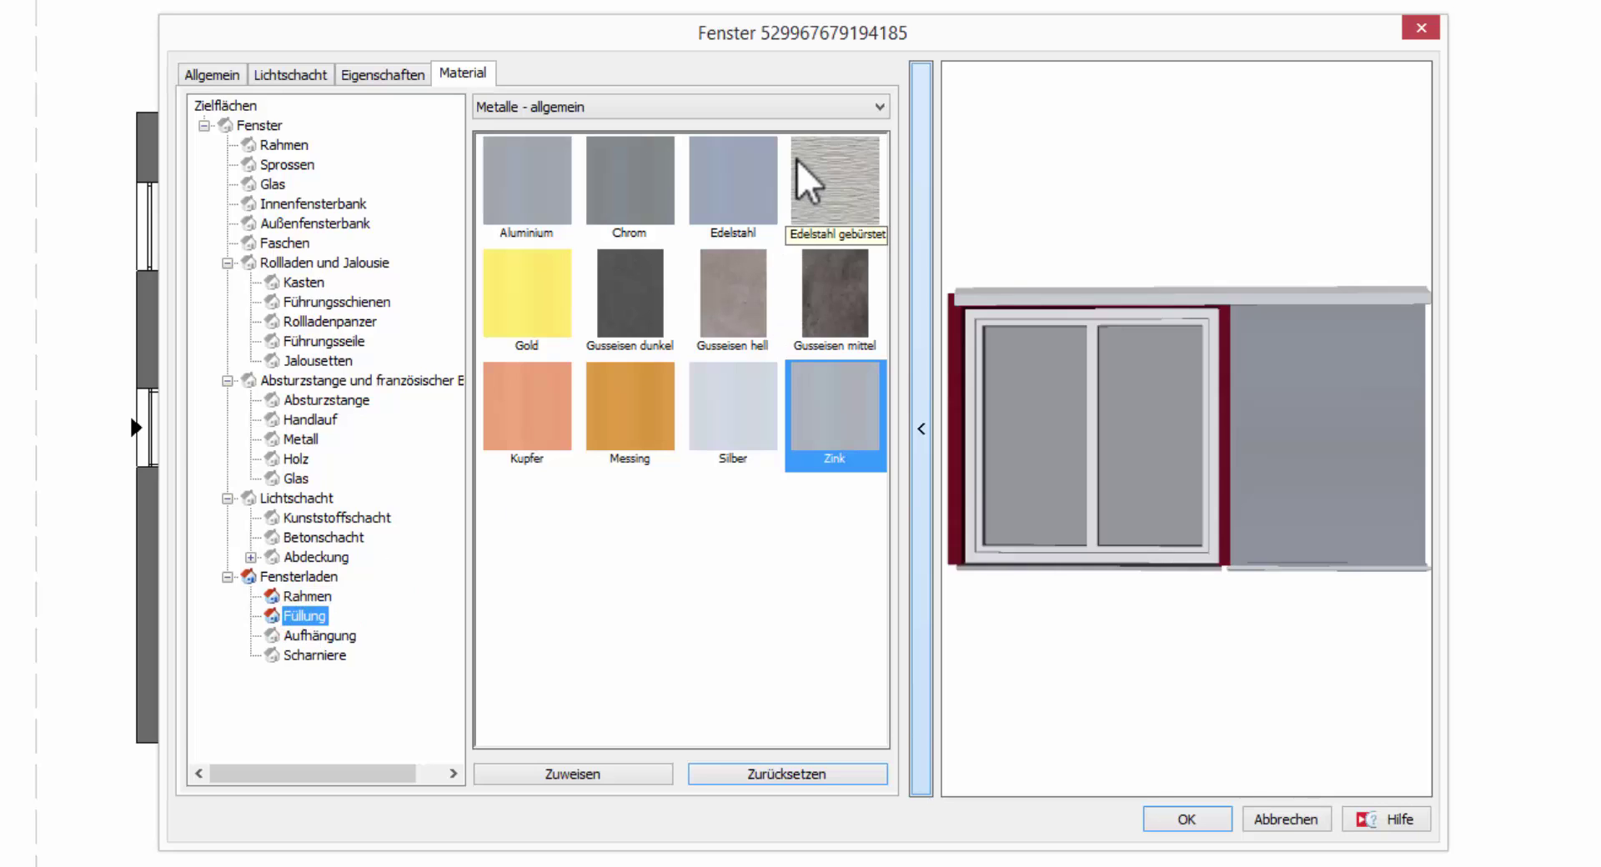
Apply Gitterrost rechteckig from the Sonstiges category to the shutter, then select the Fensterladen node.
left_click(875, 107)
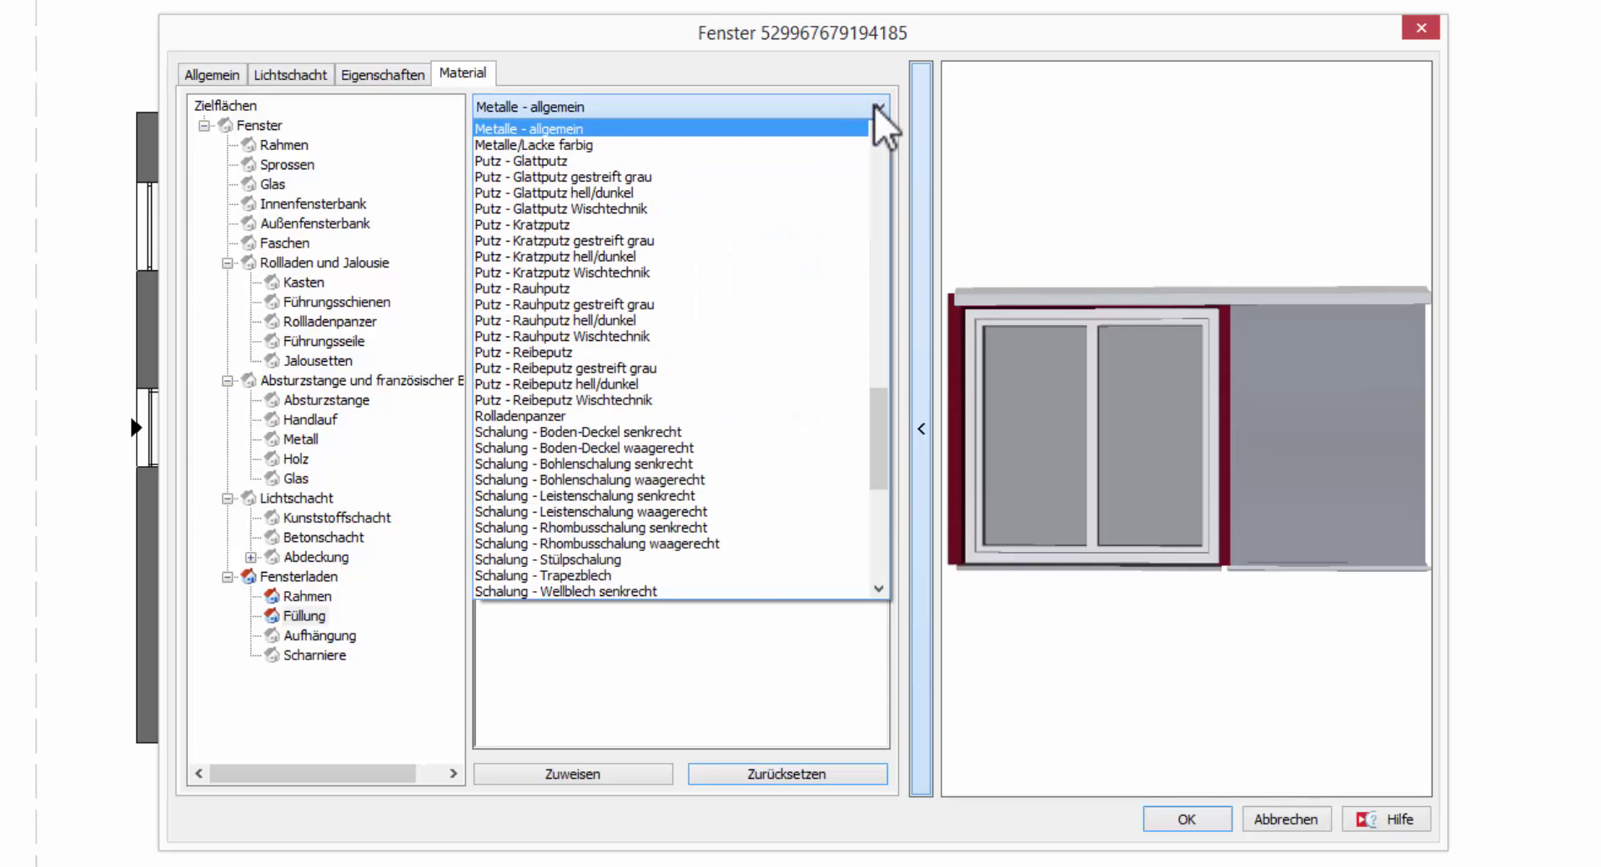
key("s")
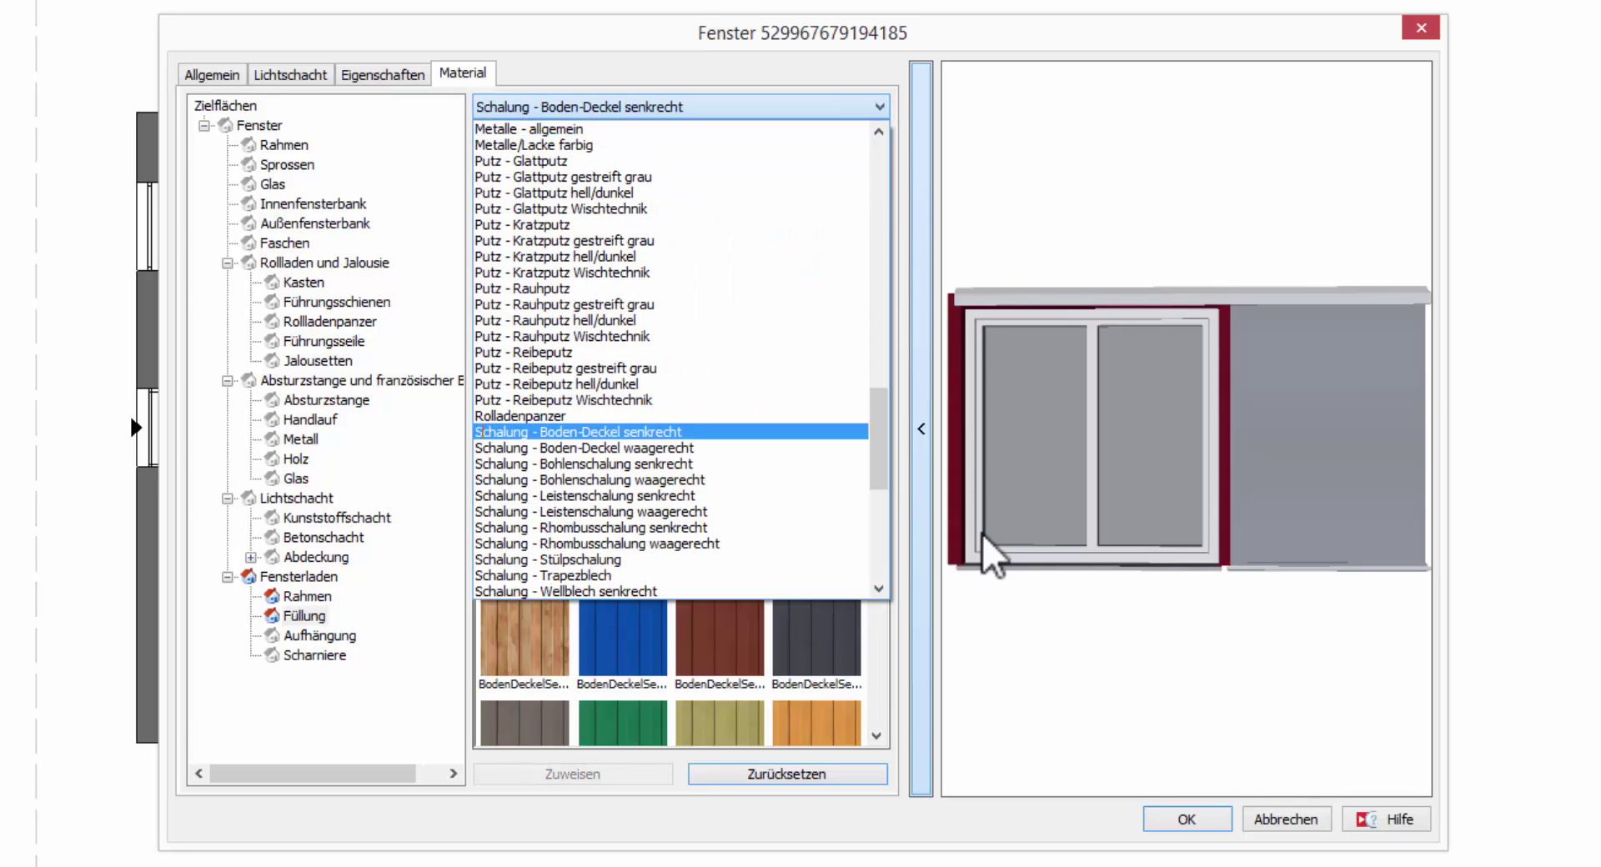
left_click_drag(884, 438, 883, 475)
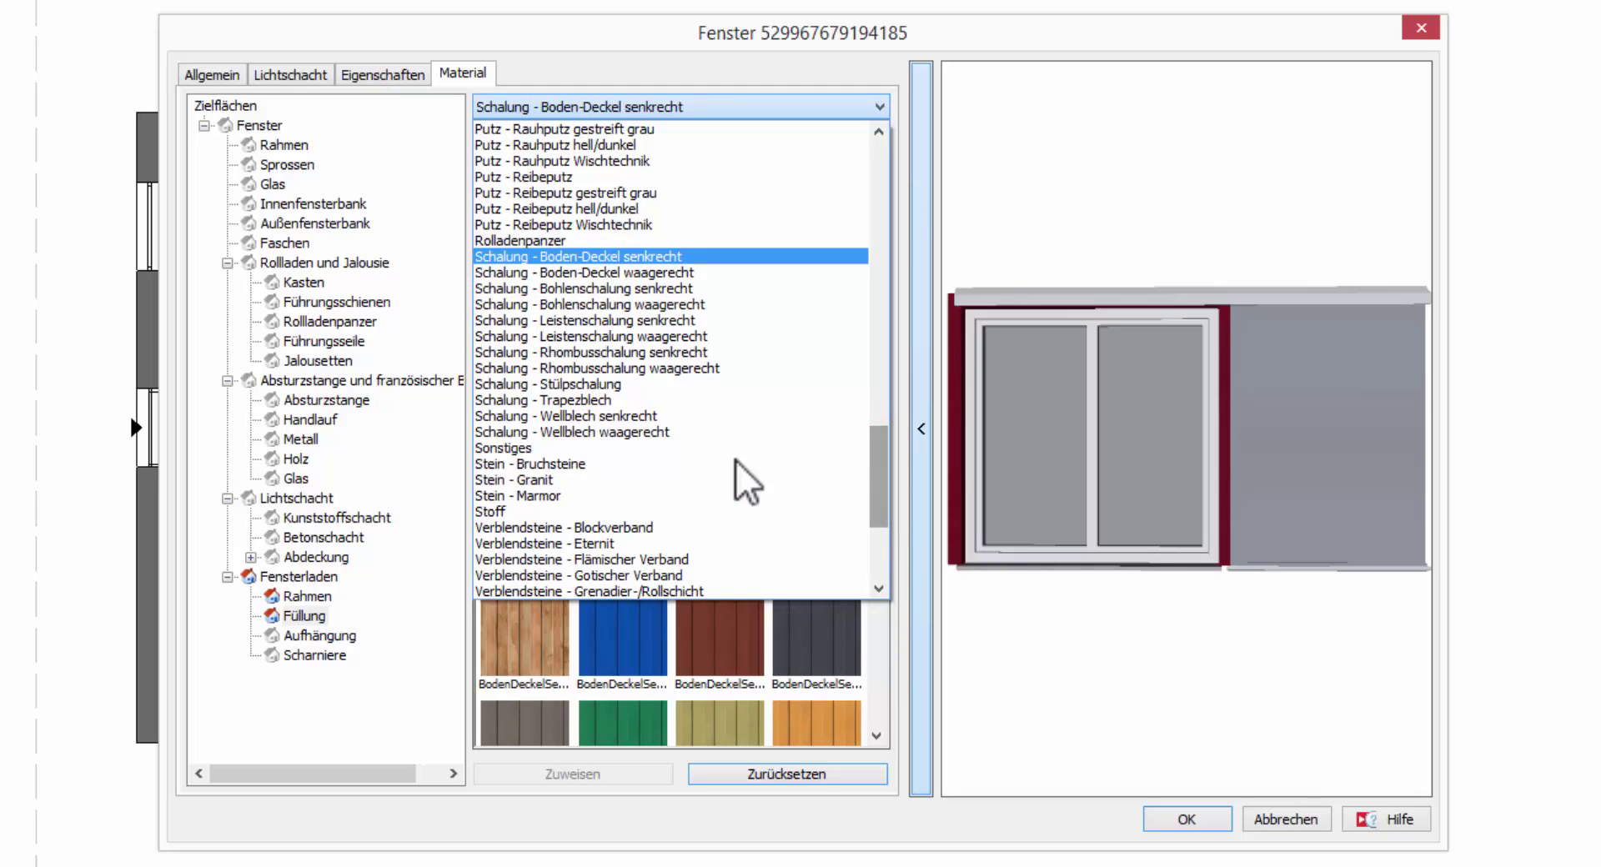
left_click(628, 447)
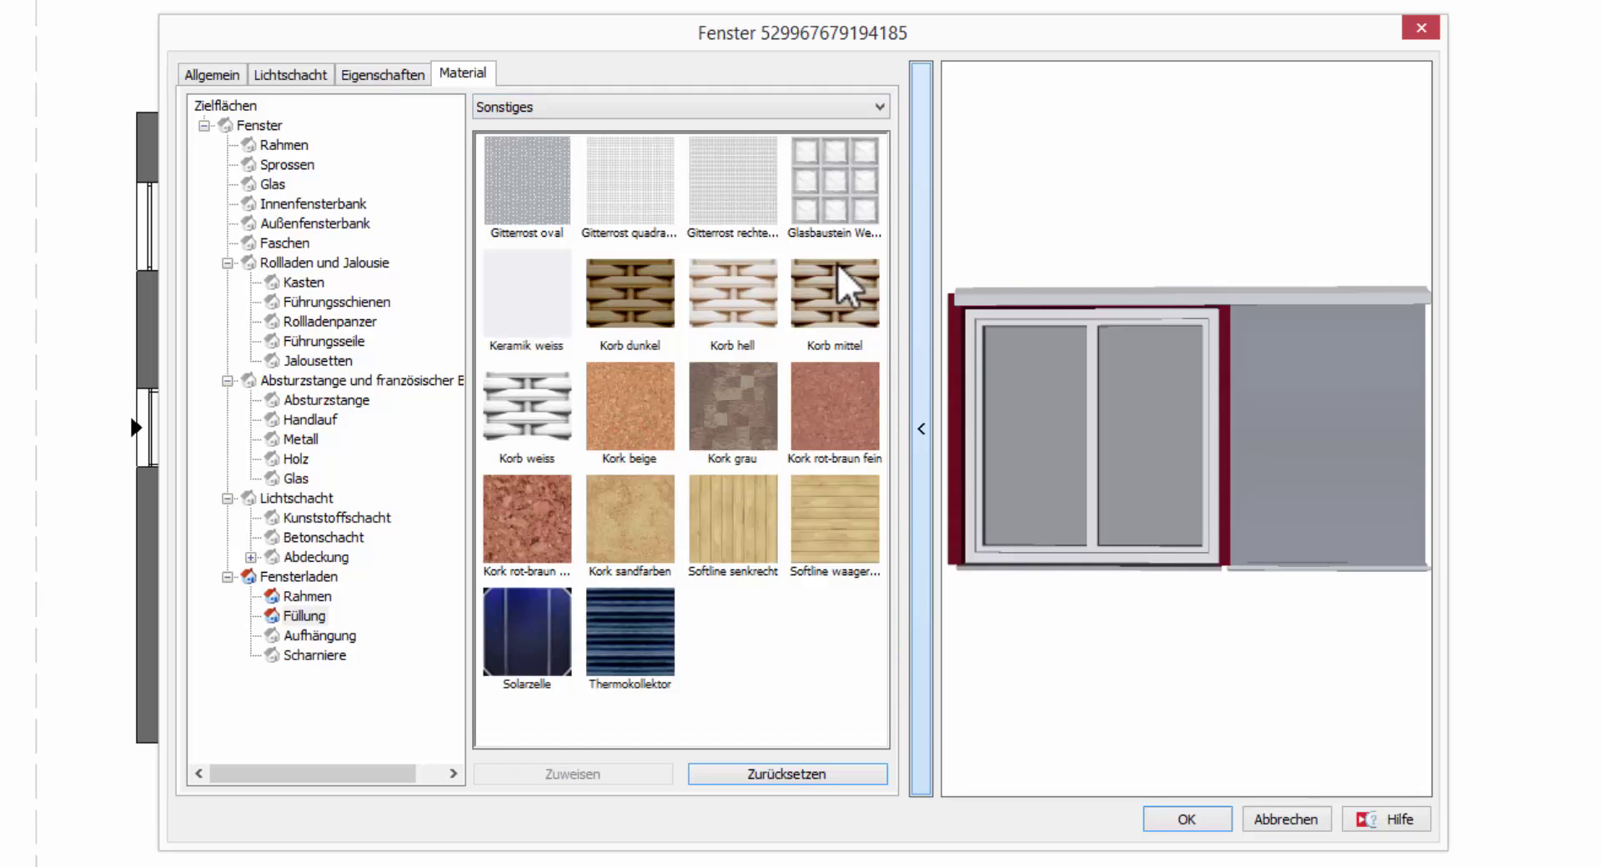
left_click(747, 198)
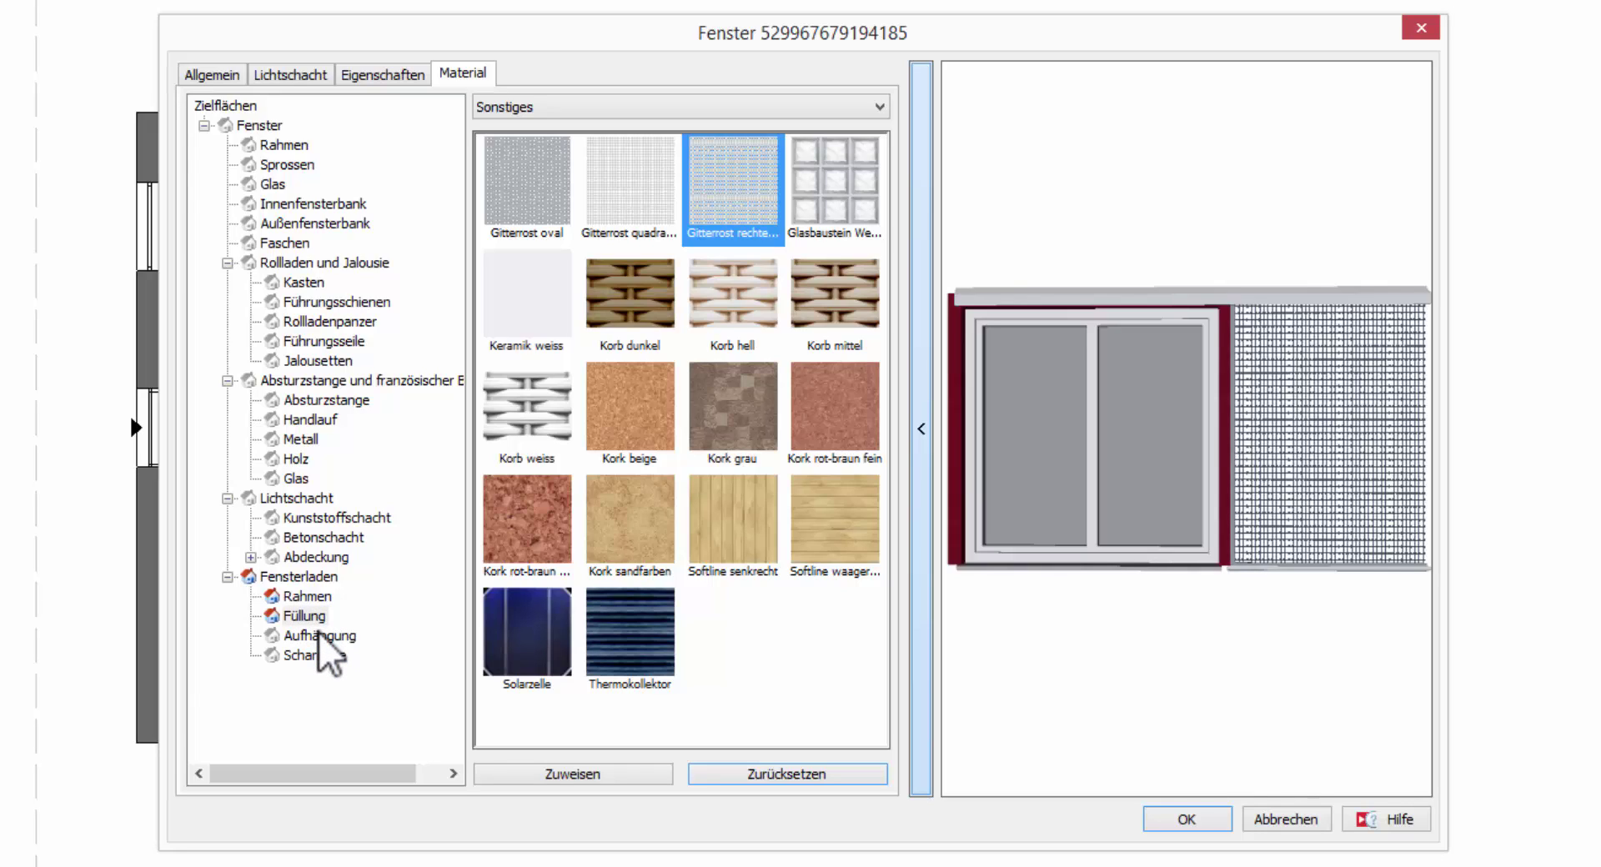
left_click(285, 576)
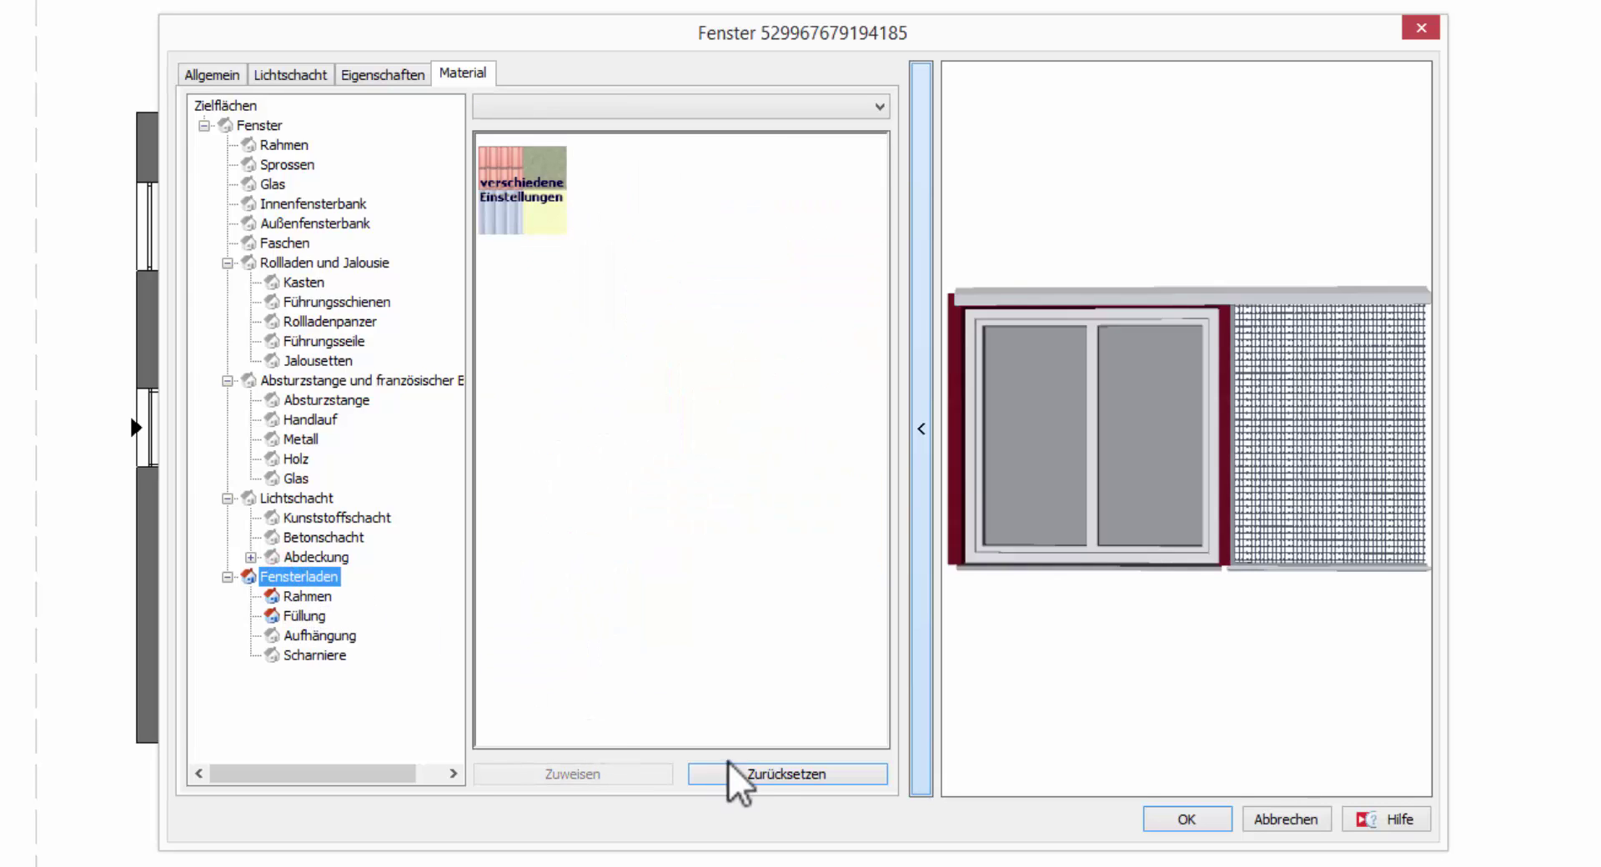
Reset the shutter's materials to their defaults with Zurücksetzen.
left_click(759, 778)
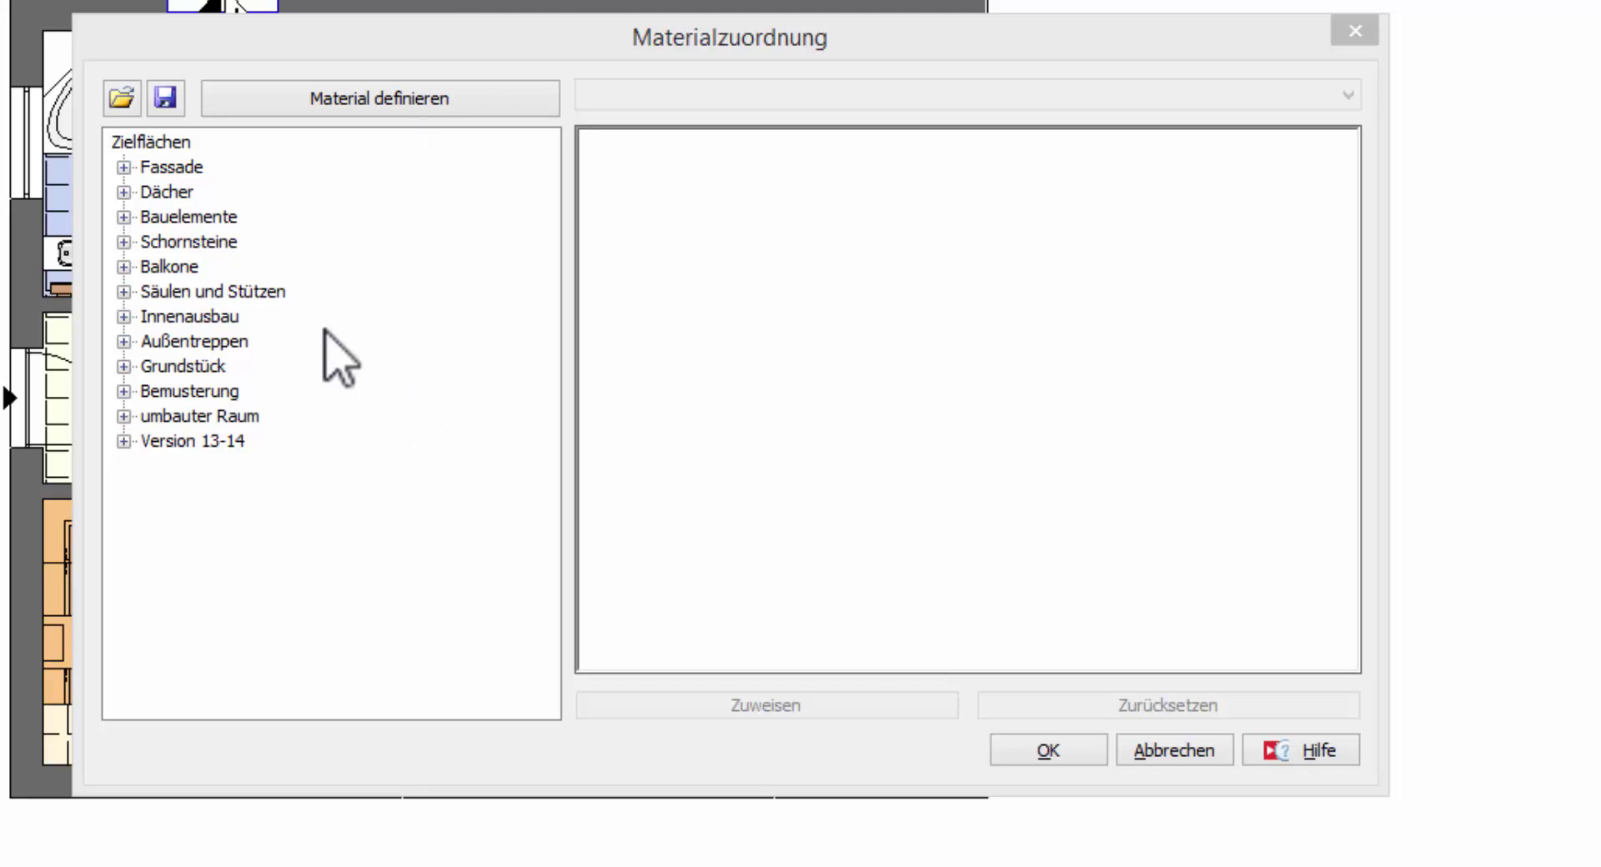
In Materialzuordnung, assign Glattputz safran to the Bauelemente > Fenster > Faschen surface.
left_click(124, 217)
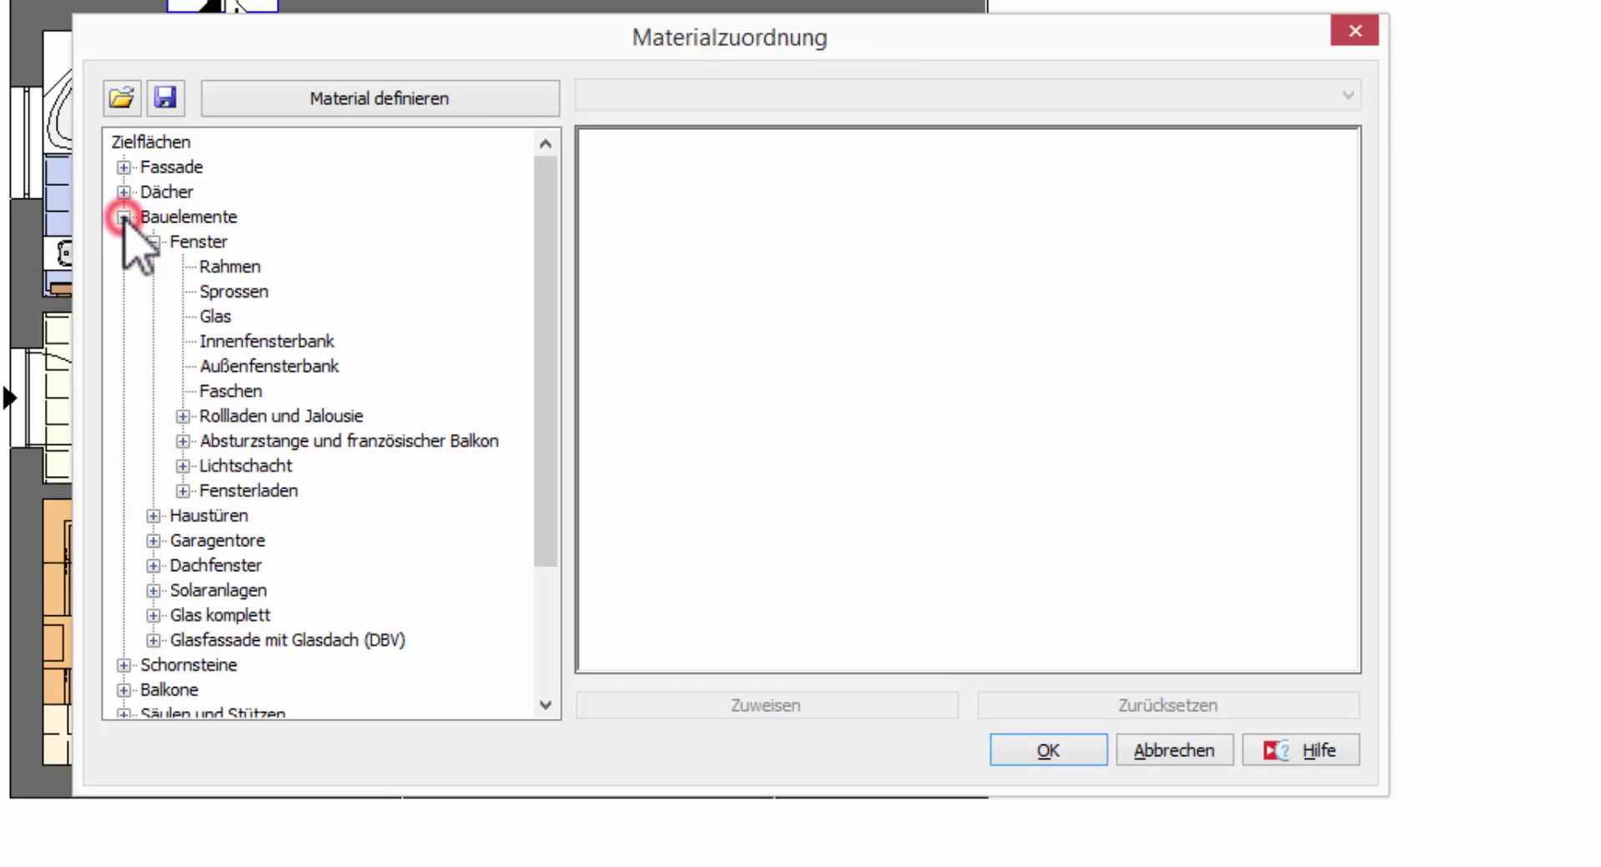
left_click(231, 391)
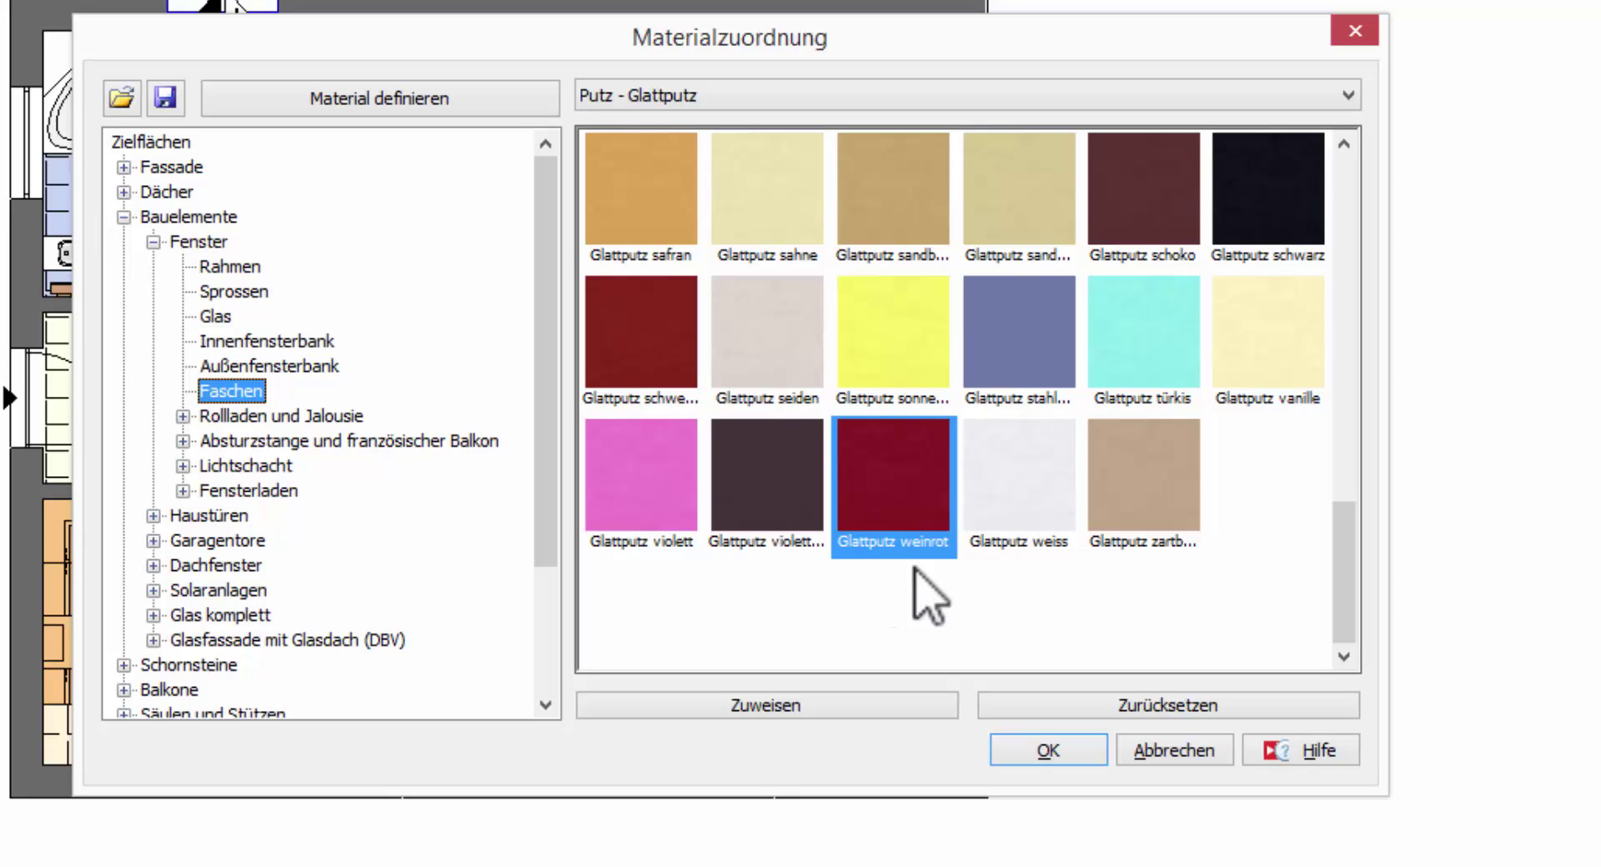
left_click(634, 196)
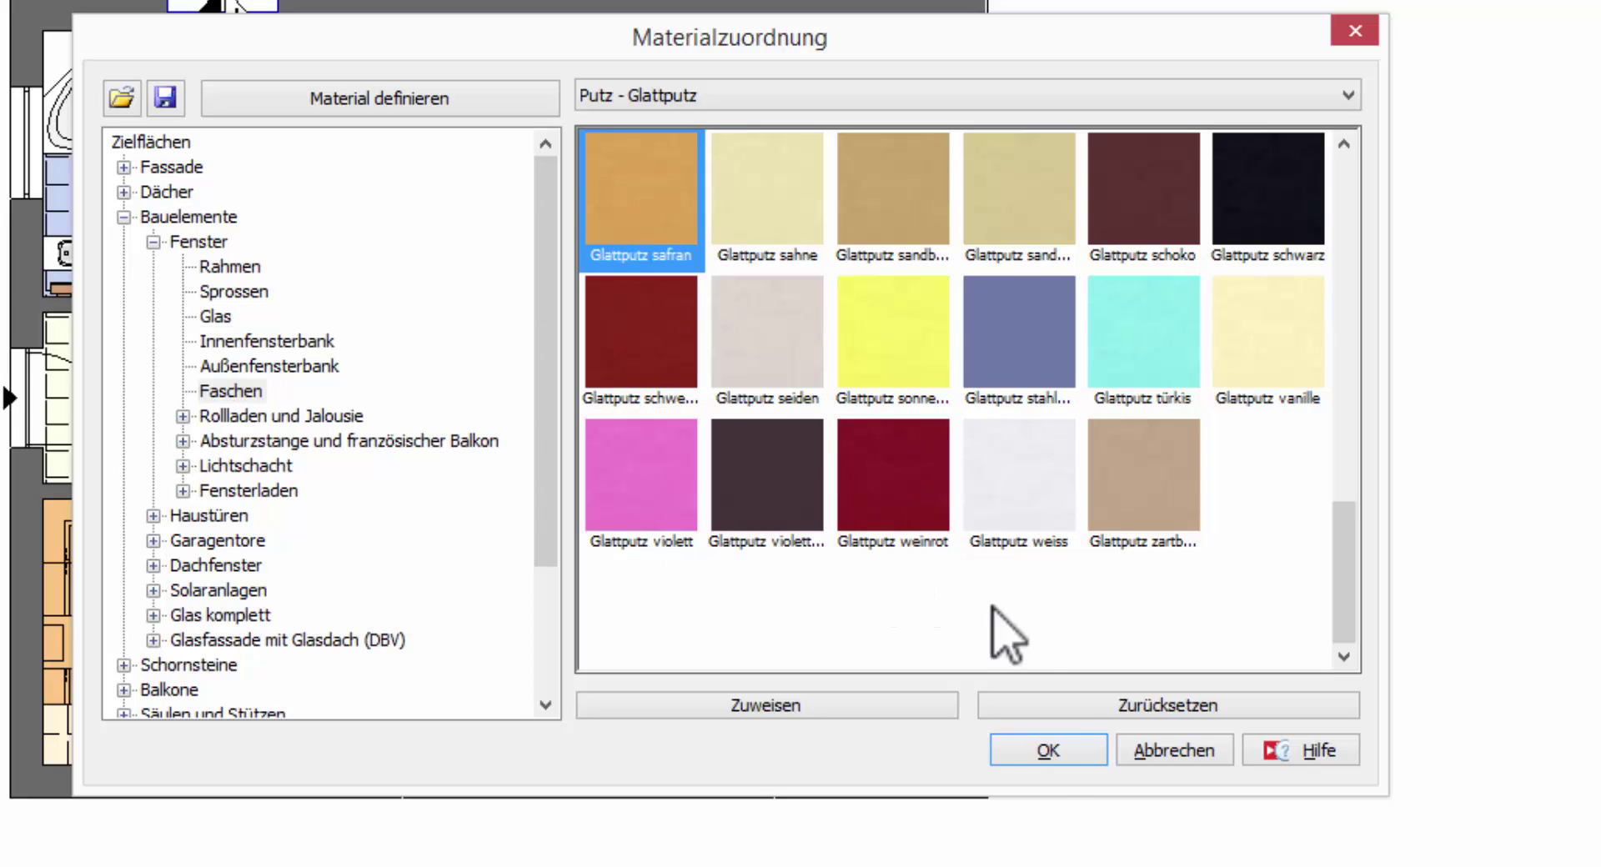